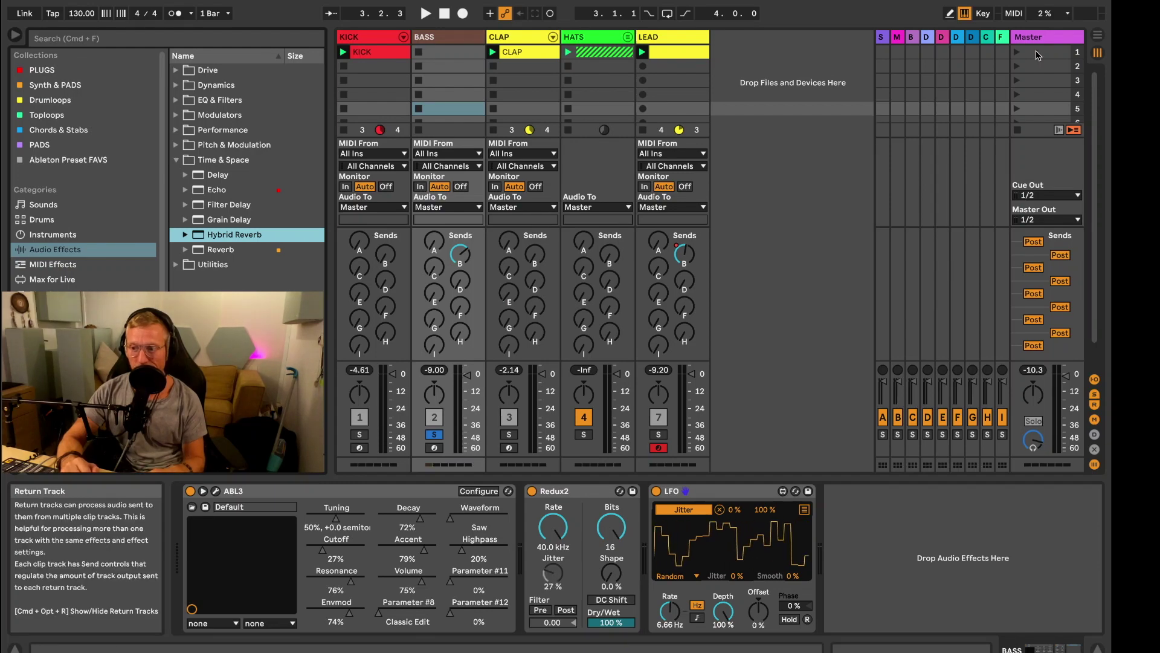
{"action": "left_click", "coordinate": [1050, 15]}
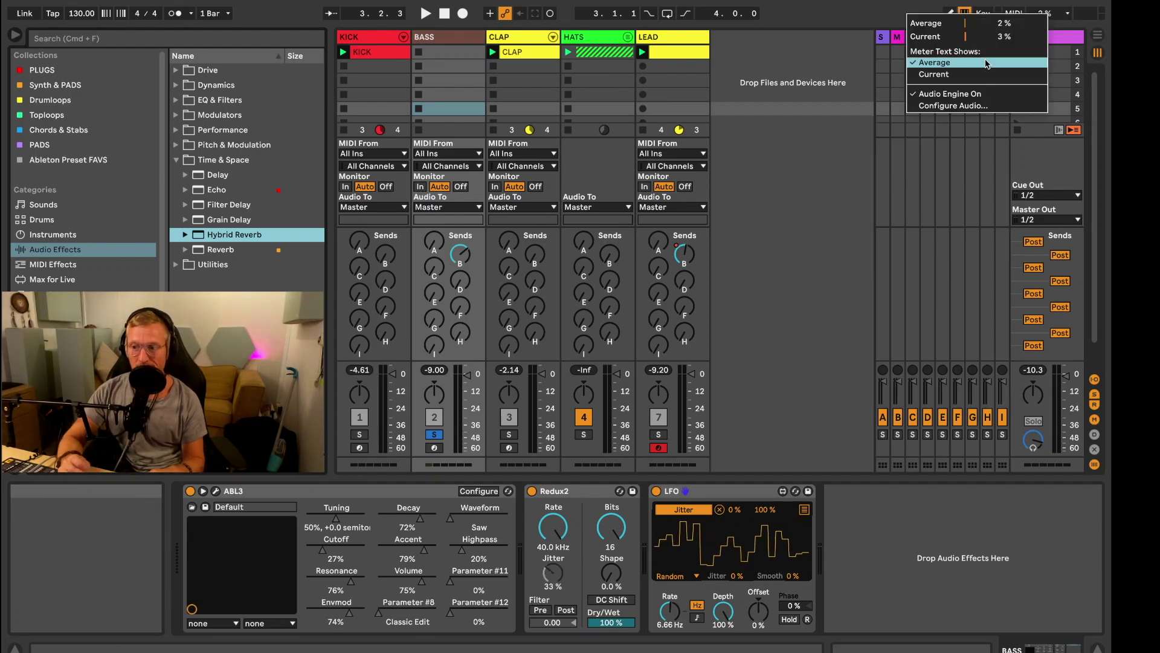
{"action": "left_click", "coordinate": [978, 76]}
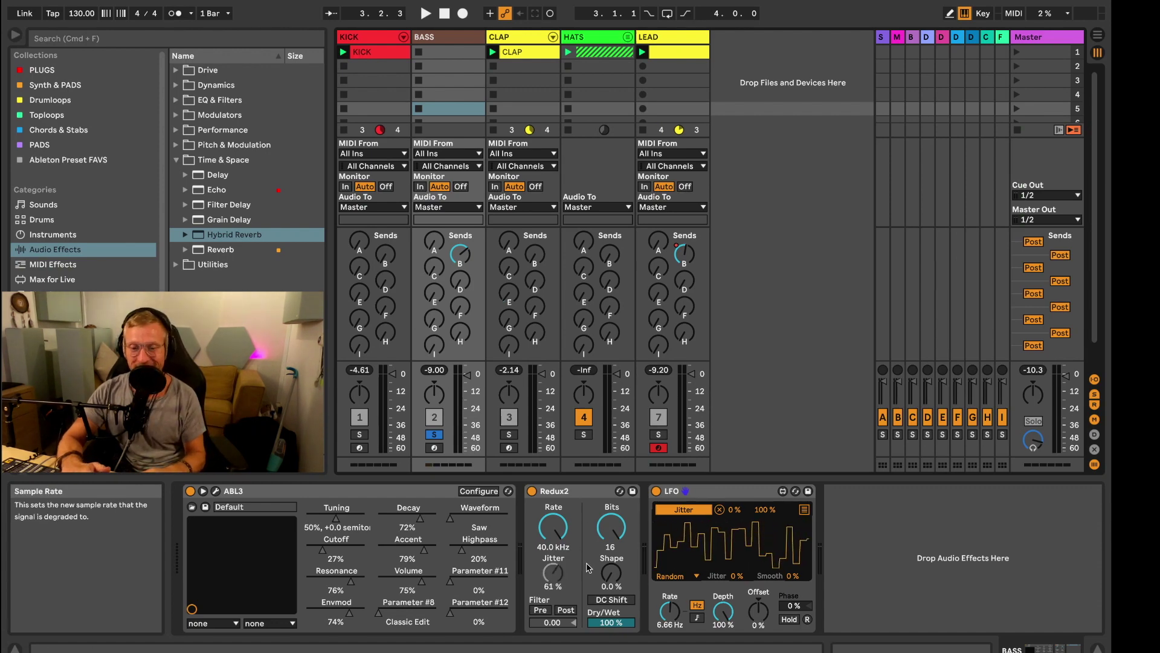
{"action": "left_click", "coordinate": [250, 235]}
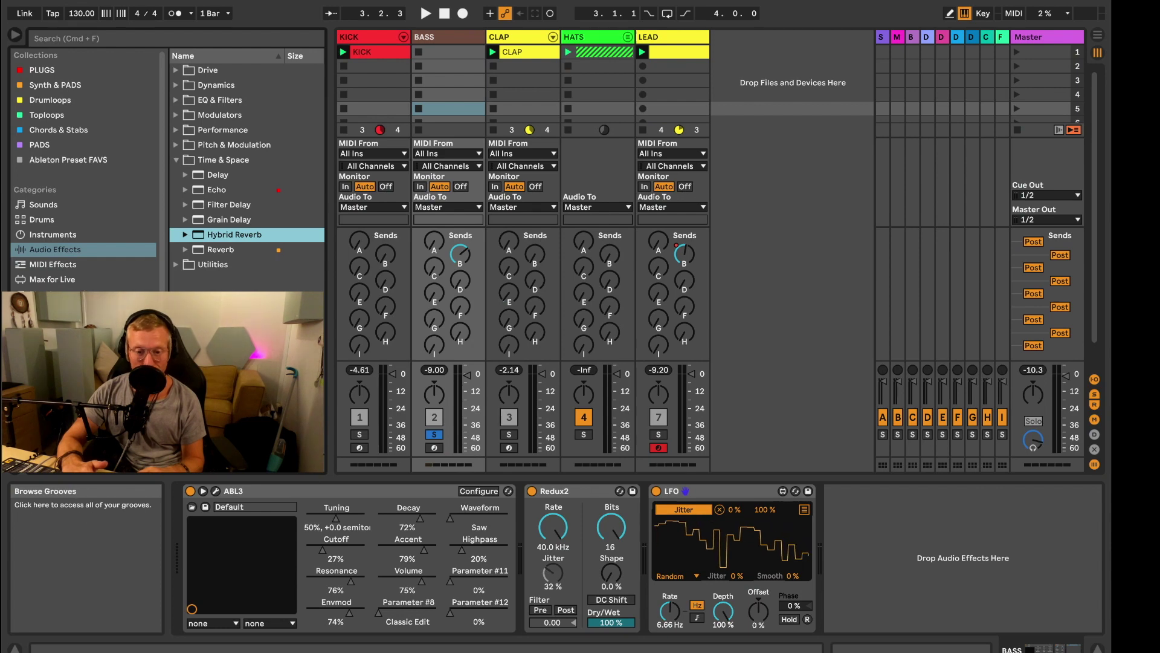
{"action": "left_click", "coordinate": [18, 466]}
{"action": "scroll", "coordinate": [248, 175], "scroll_direction": "down", "scroll_amount": 10}
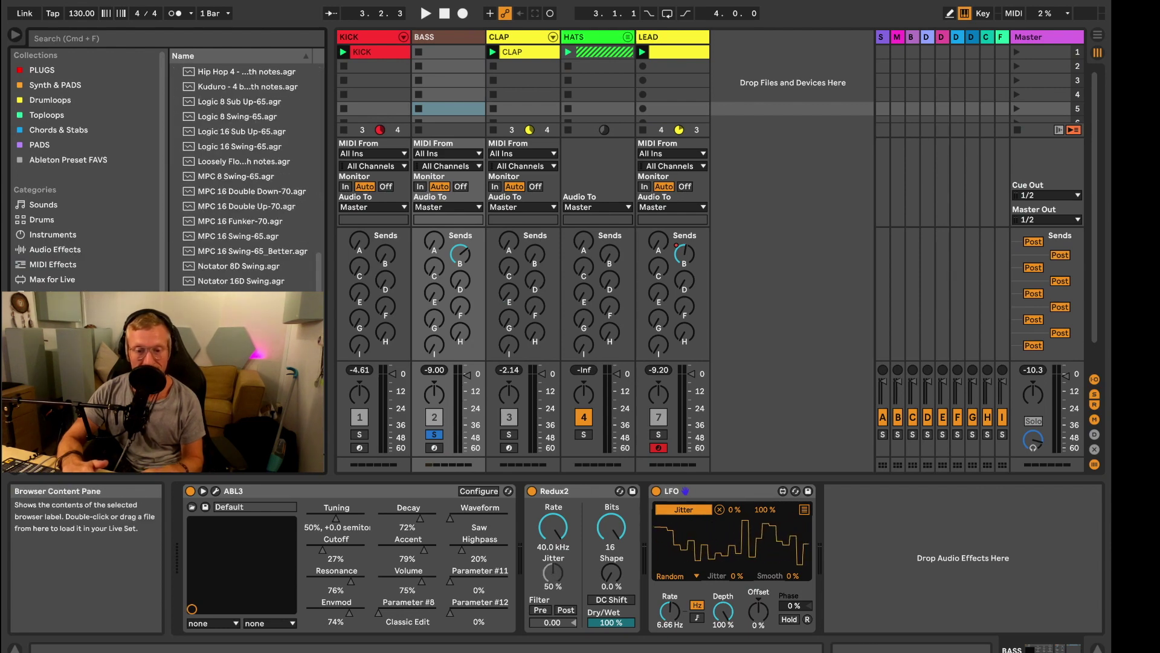
{"action": "left_click", "coordinate": [36, 465]}
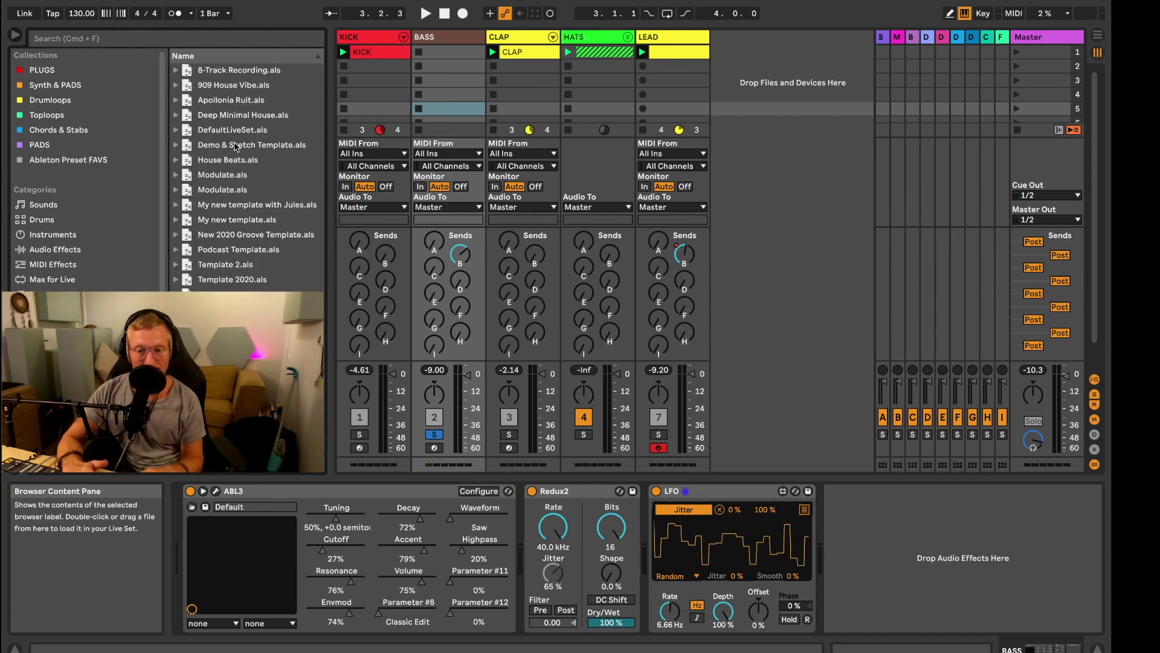
{"action": "left_click", "coordinate": [103, 2]}
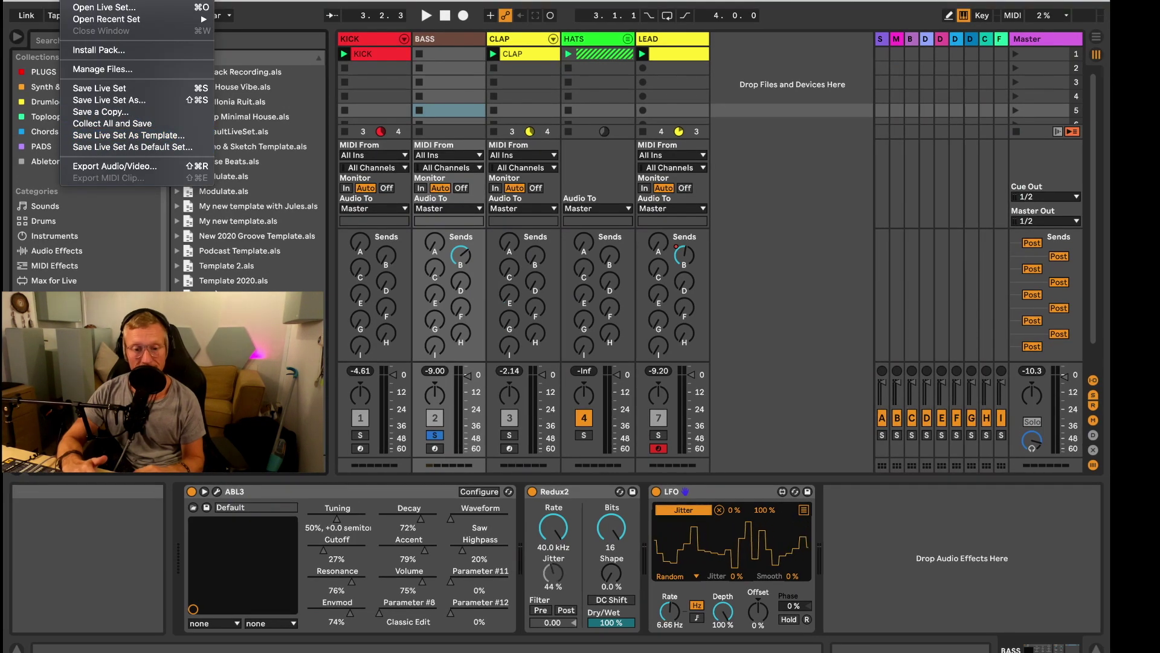
{"action": "key", "text": "Escape"}
{"action": "left_click", "coordinate": [68, 264]}
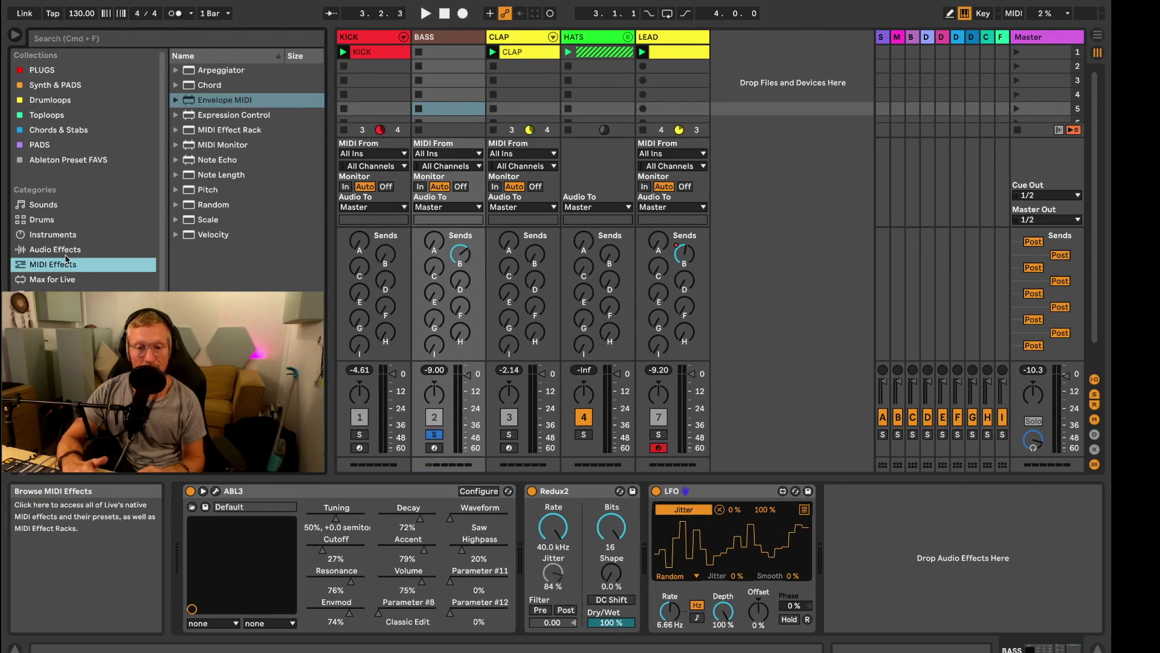
{"action": "left_click", "coordinate": [66, 254]}
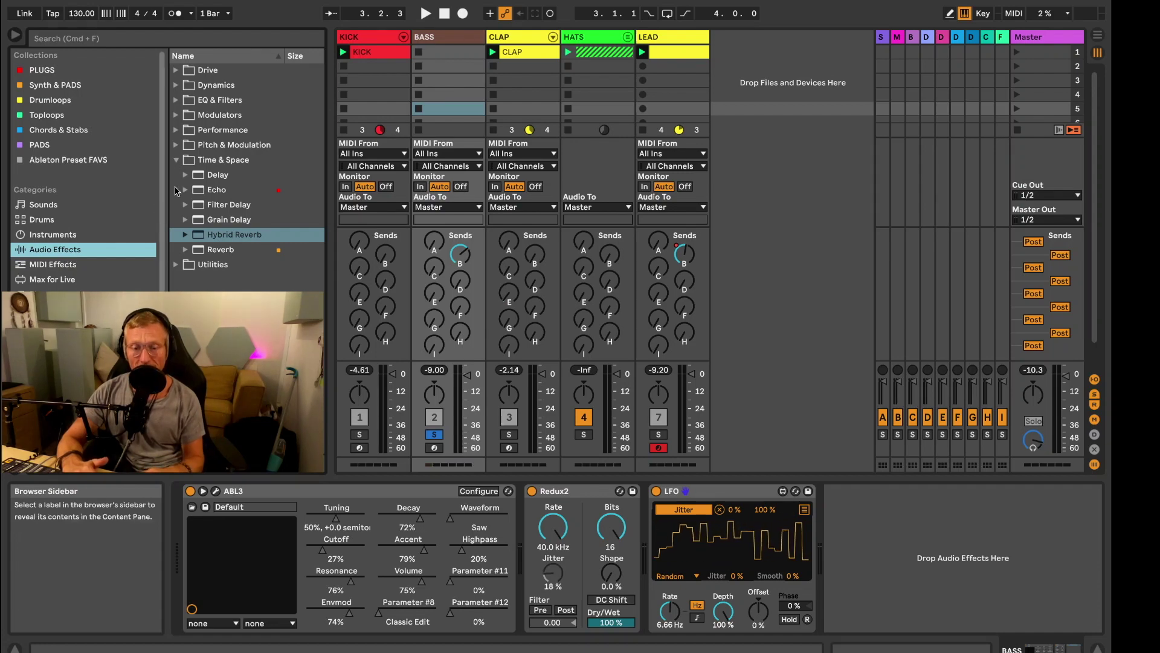
{"action": "left_click", "coordinate": [593, 81]}
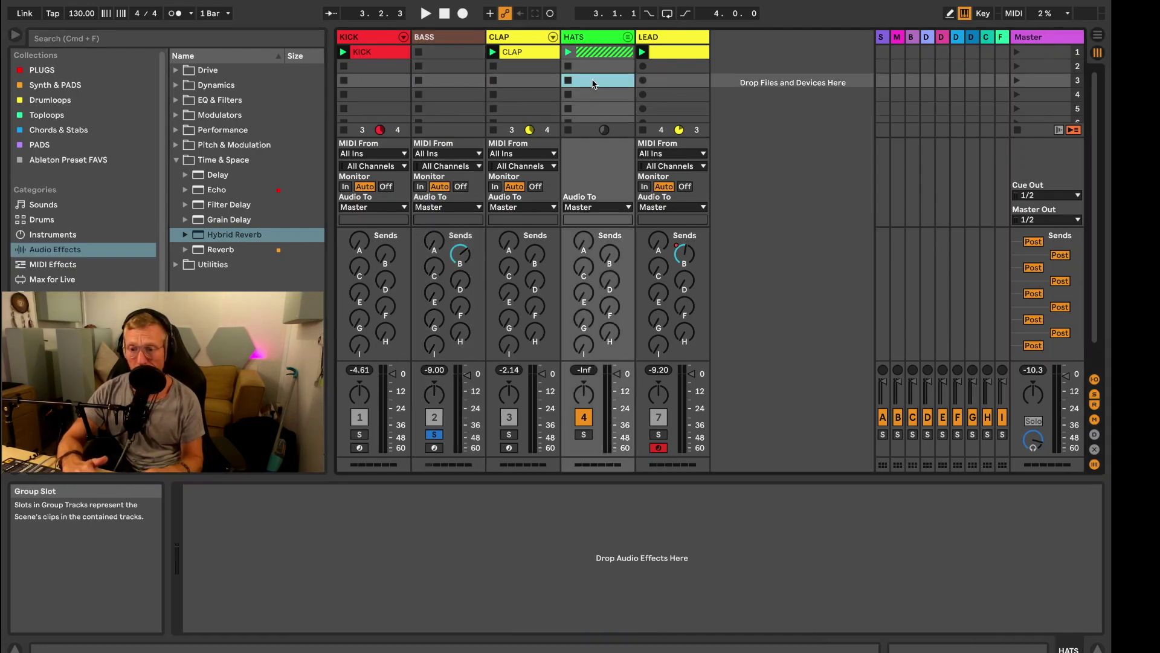
{"action": "double_click", "coordinate": [670, 81]}
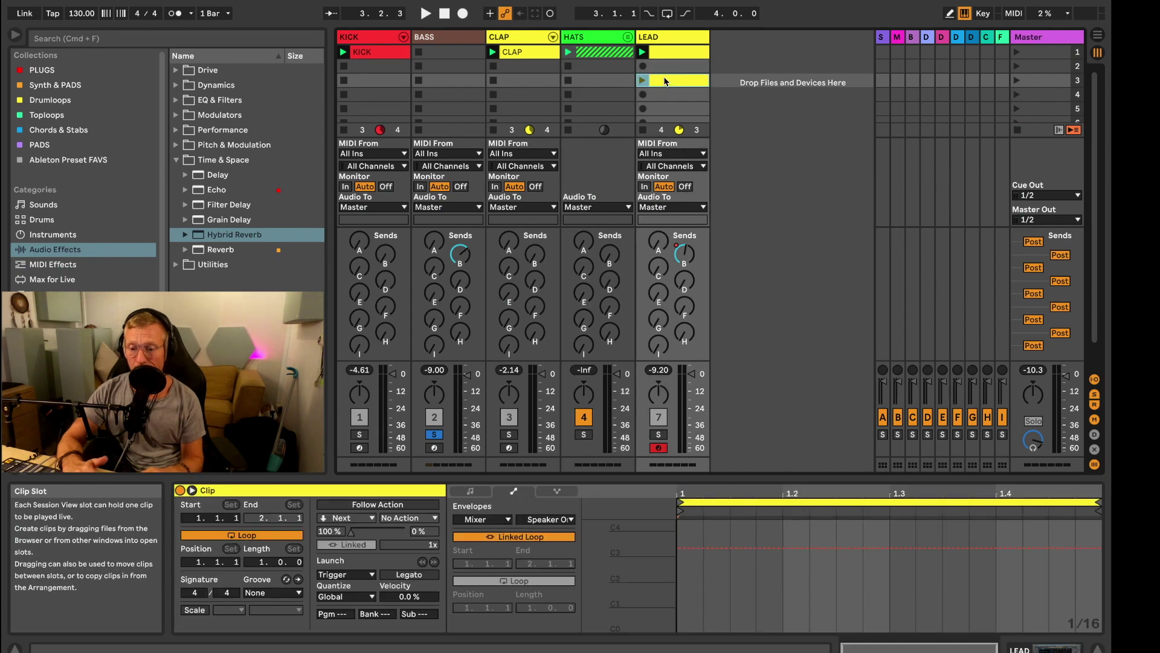
{"action": "left_click", "coordinate": [553, 494]}
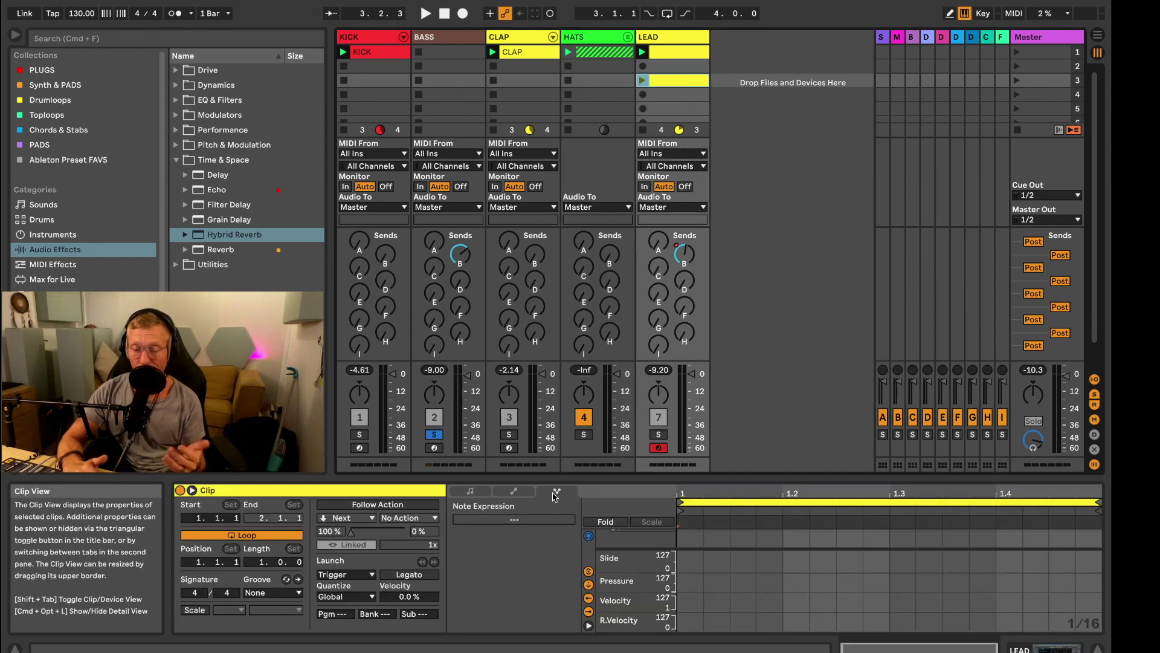
{"action": "left_click", "coordinate": [514, 495]}
{"action": "left_click", "coordinate": [463, 494]}
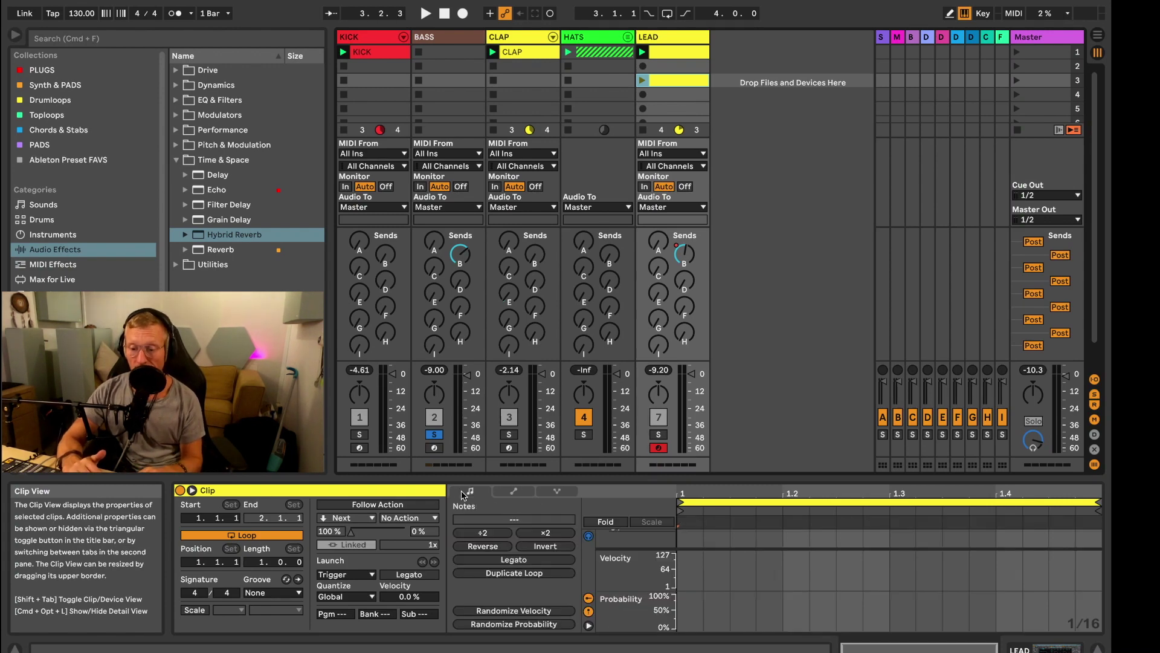
{"action": "left_click", "coordinate": [642, 526]}
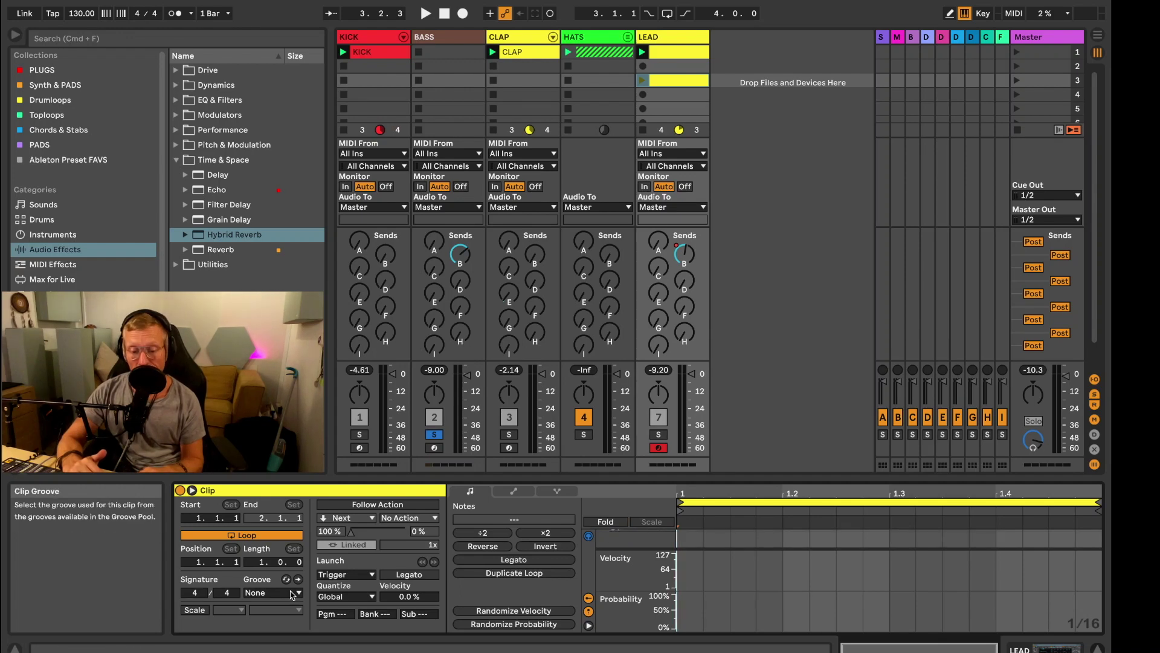
{"action": "left_click", "coordinate": [194, 610]}
{"action": "left_click", "coordinate": [229, 609]}
{"action": "left_click", "coordinate": [229, 610]}
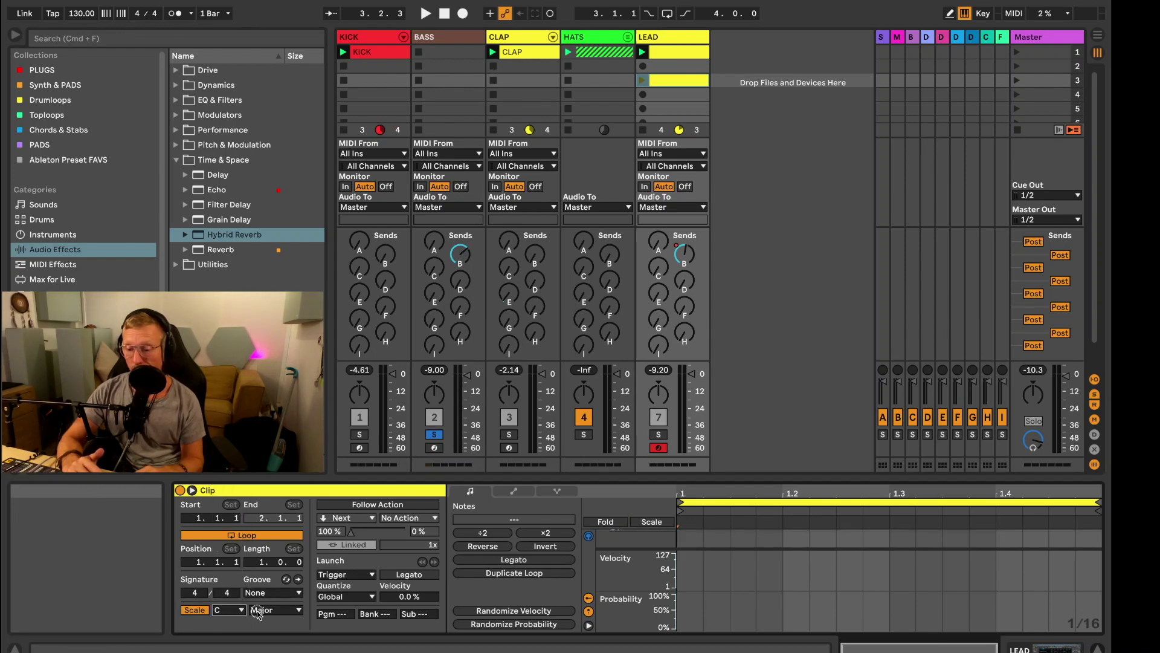
{"action": "left_click", "coordinate": [229, 610]}
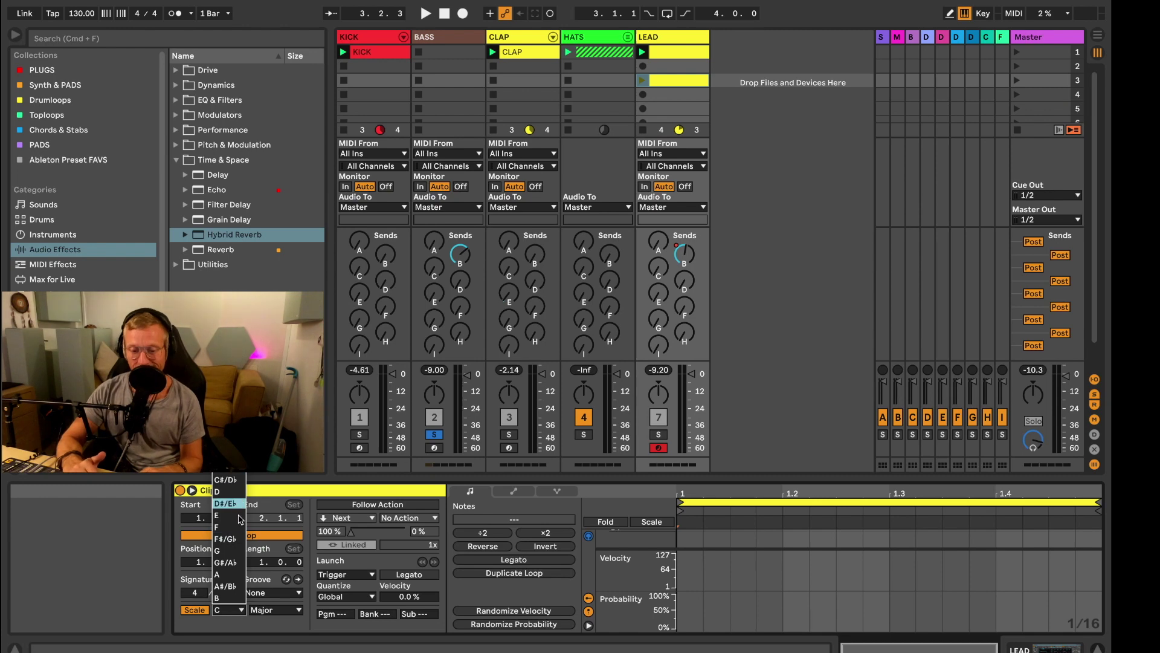
{"action": "left_click", "coordinate": [230, 574]}
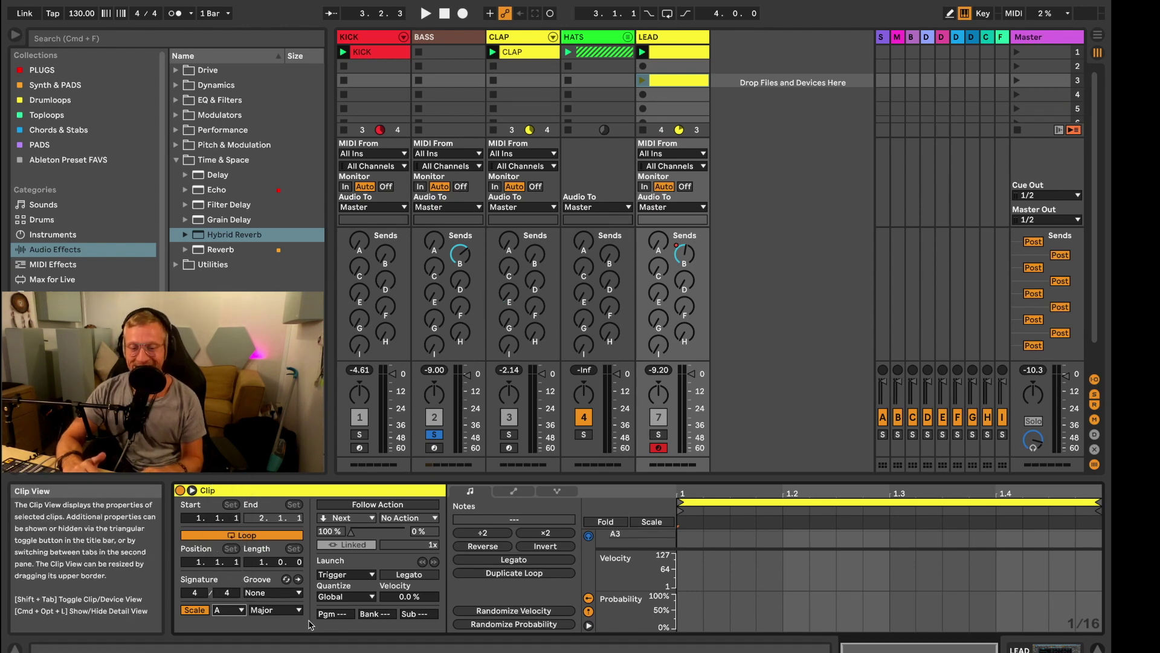
{"action": "left_click", "coordinate": [270, 611]}
{"action": "left_click", "coordinate": [292, 218]}
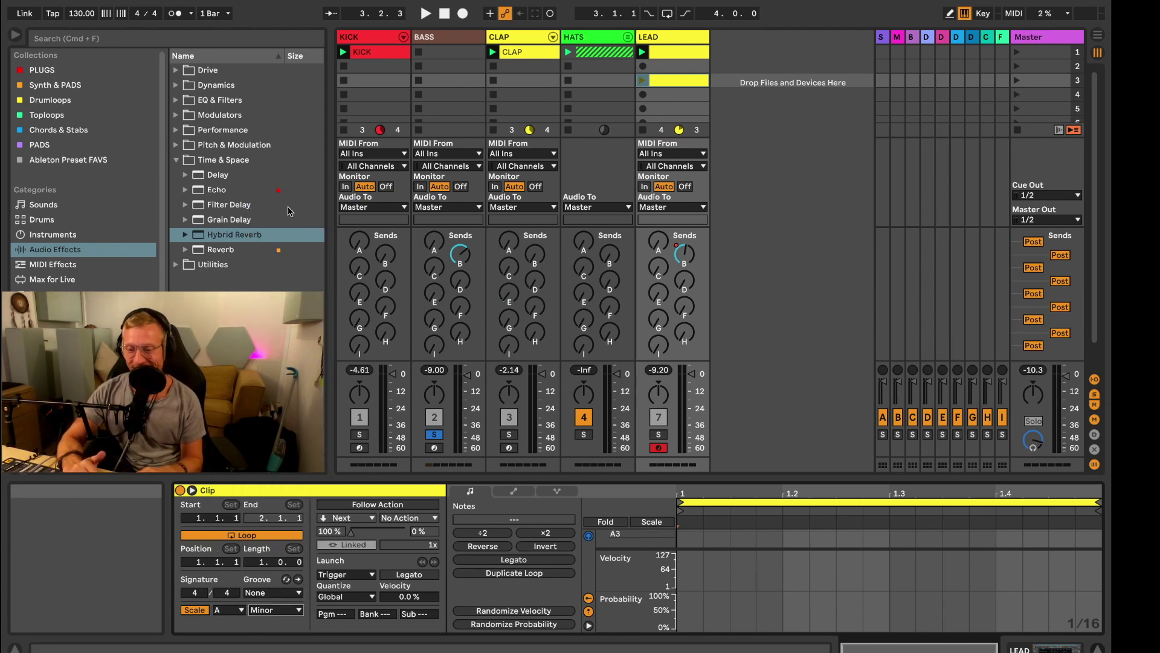
{"action": "left_click", "coordinate": [665, 521]}
{"action": "left_click_drag", "start_coordinate": [659, 482], "coordinate": [658, 289]}
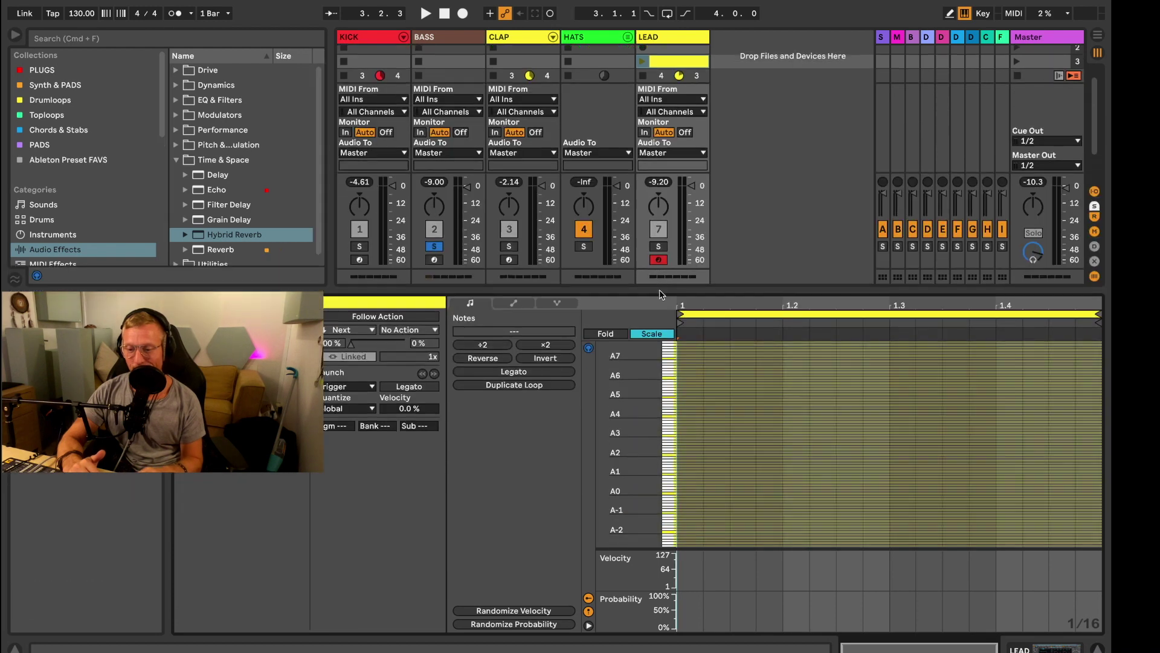
{"action": "left_click_drag", "start_coordinate": [623, 420], "coordinate": [678, 411]}
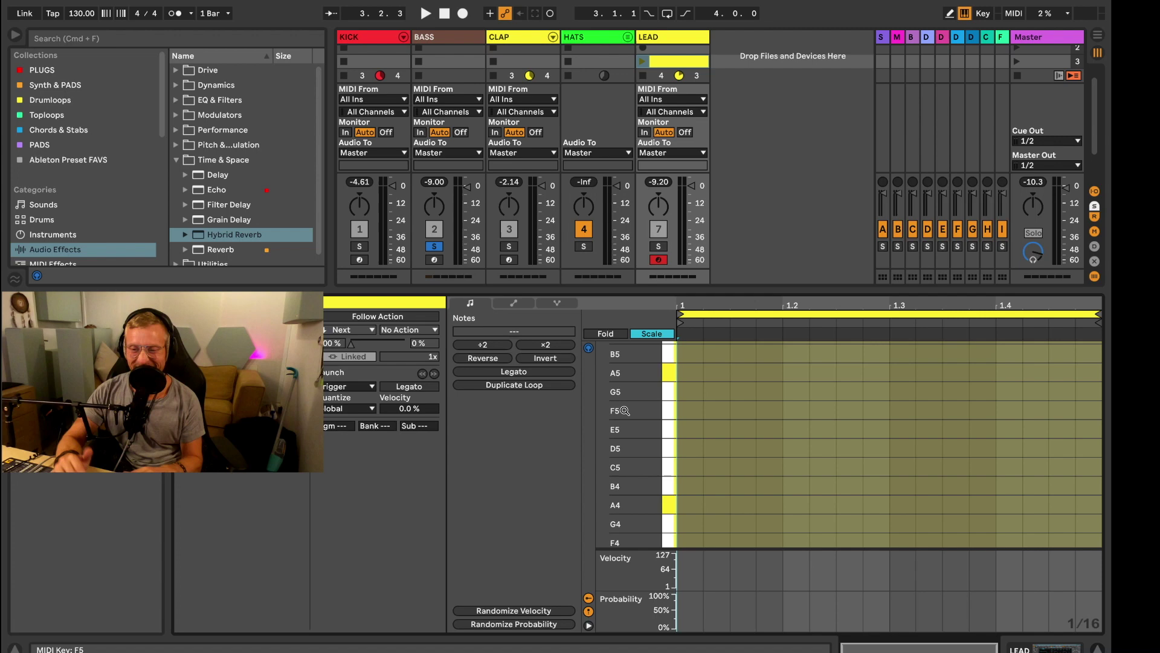
{"action": "key", "text": "Delete"}
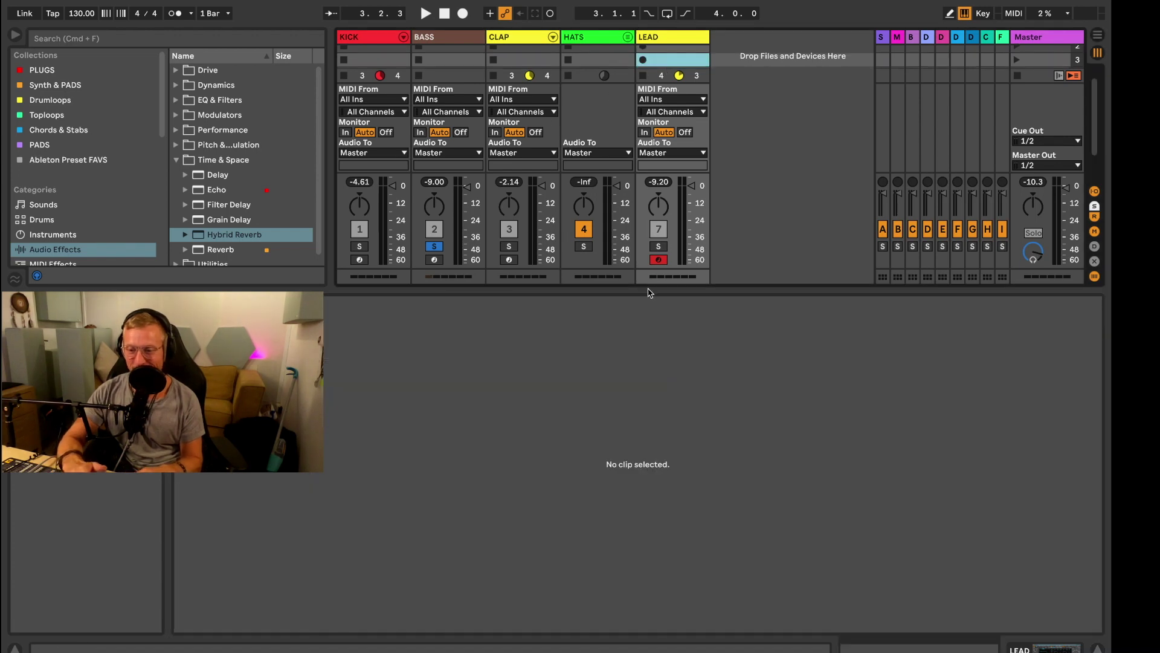
{"action": "left_click_drag", "start_coordinate": [649, 354], "coordinate": [649, 486]}
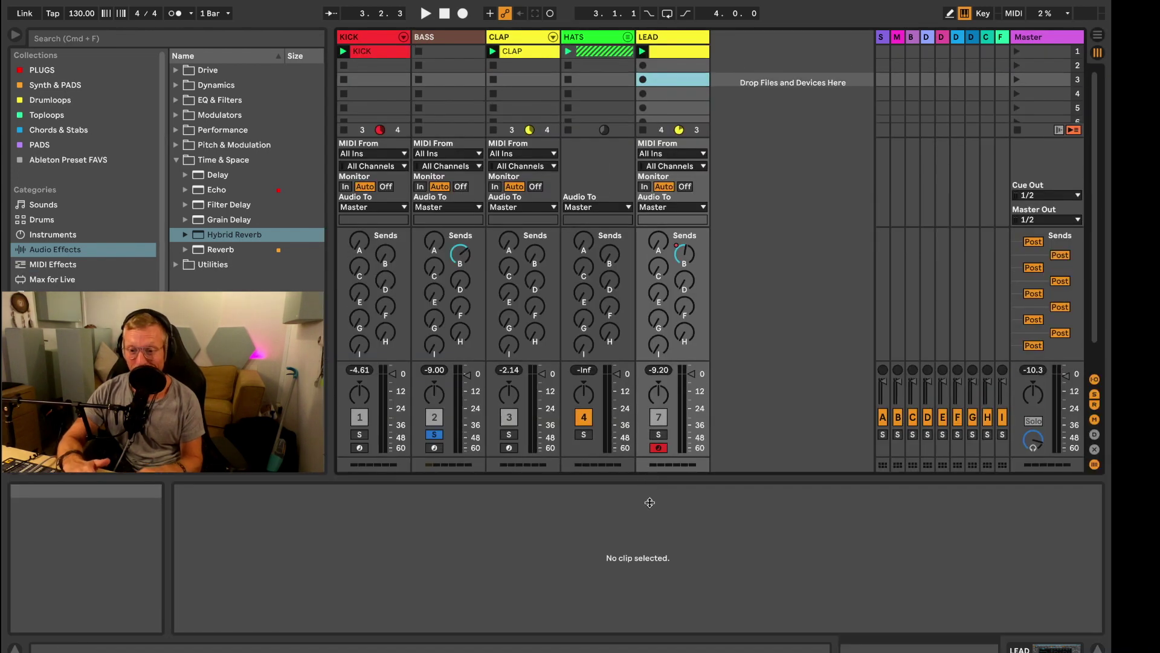
- Add Hybrid Reverb to the end of the CLAP track's device chain
{"action": "left_click", "coordinate": [500, 37]}
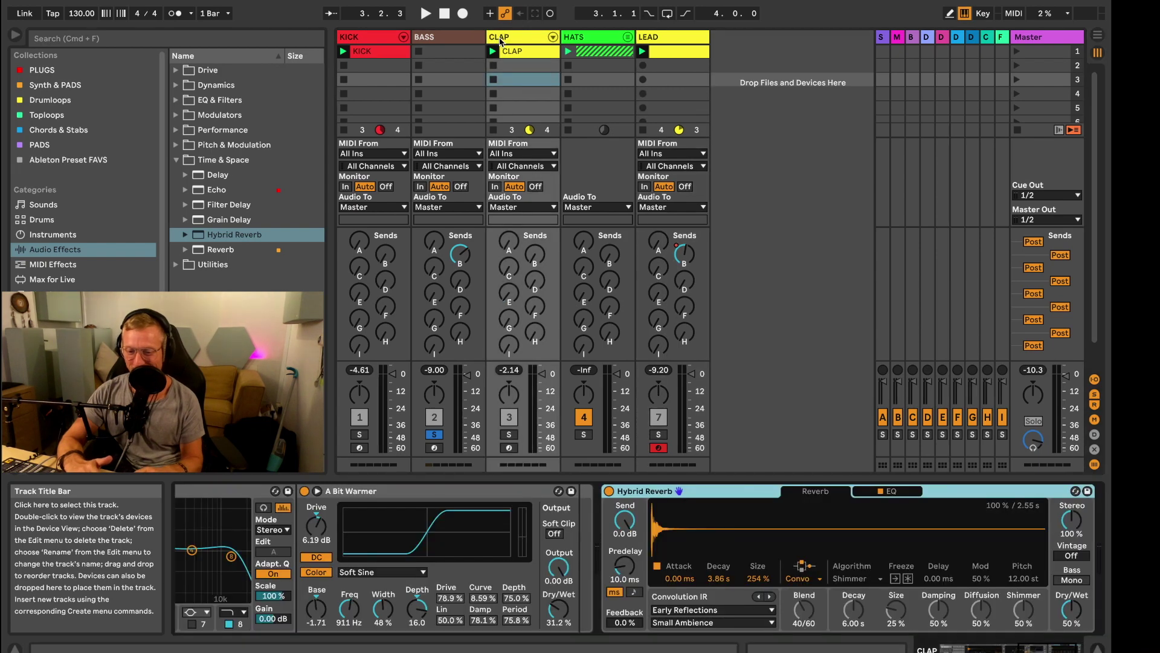
{"action": "left_click", "coordinate": [434, 435]}
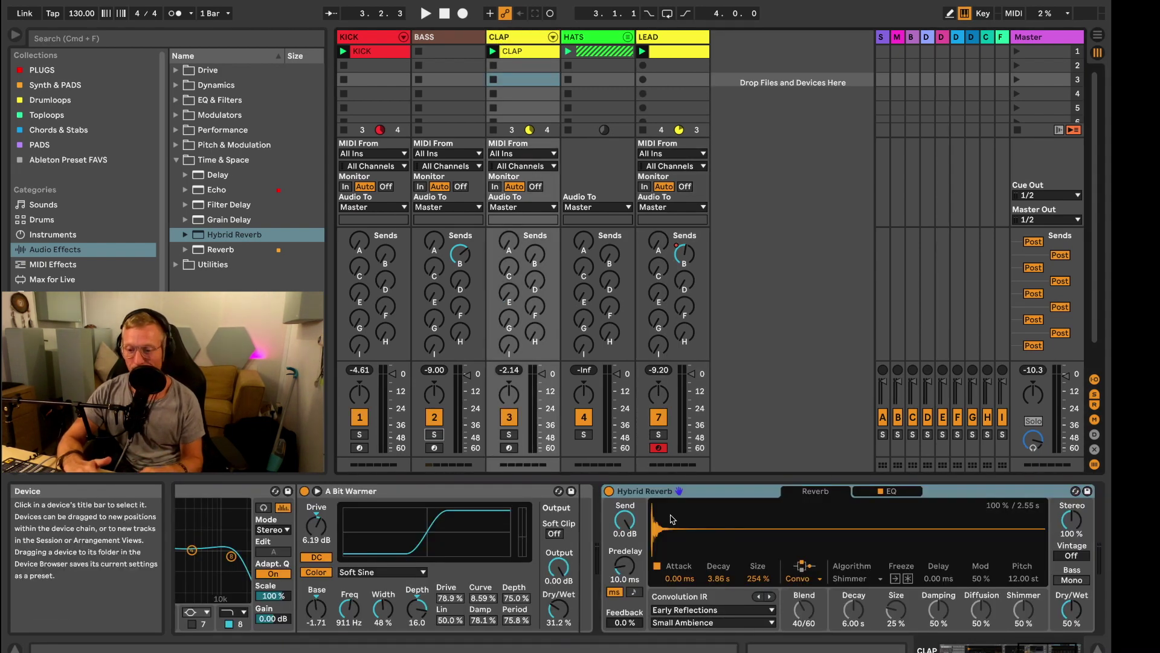
{"action": "scroll", "coordinate": [635, 493], "scroll_direction": "up", "scroll_amount": 5}
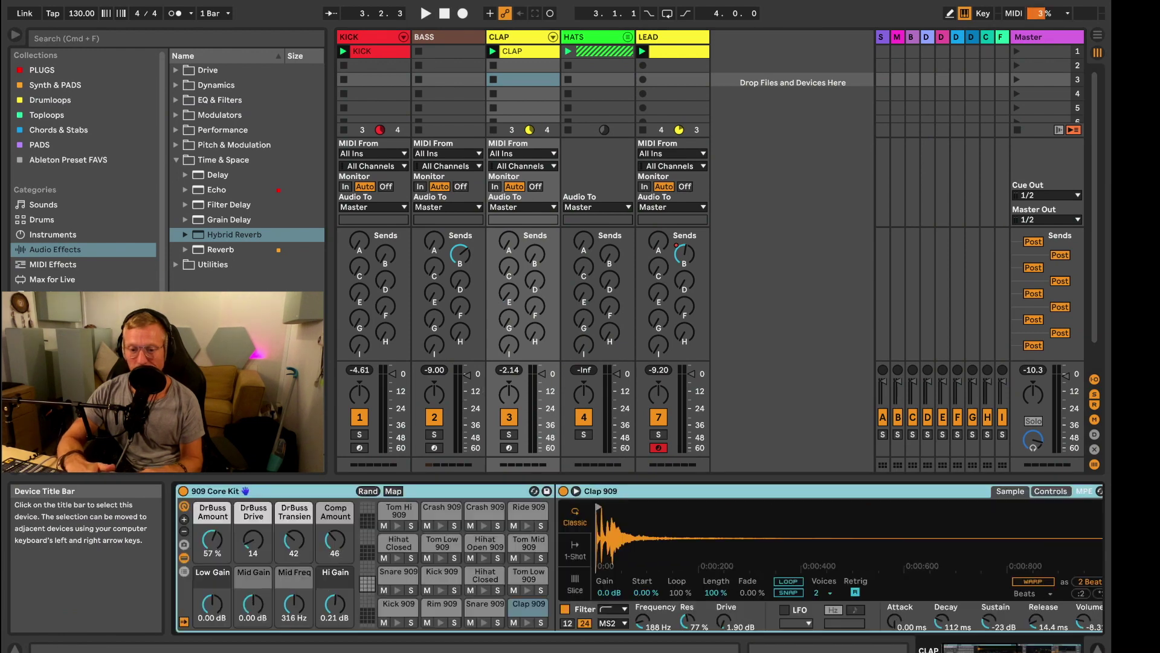
{"action": "double_click", "coordinate": [230, 236]}
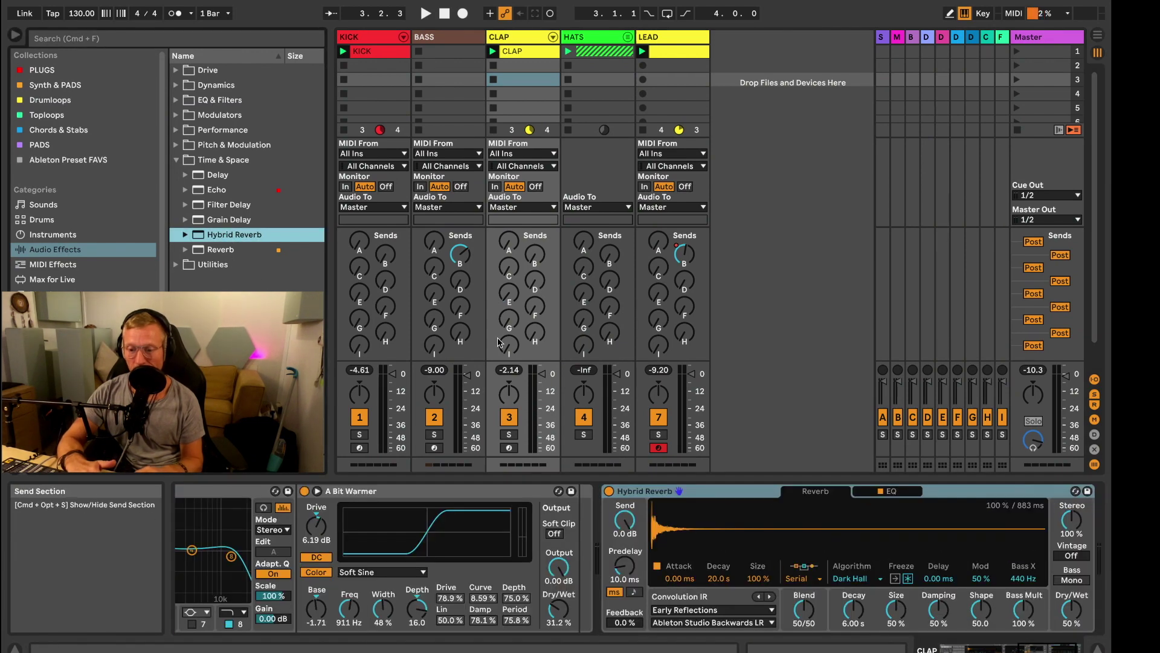
- Solo and play the clap, comparing the Hybrid Reverb bypassed and enabled
{"action": "left_click", "coordinate": [509, 435]}
{"action": "key", "text": "space"}
{"action": "left_click", "coordinate": [610, 493]}
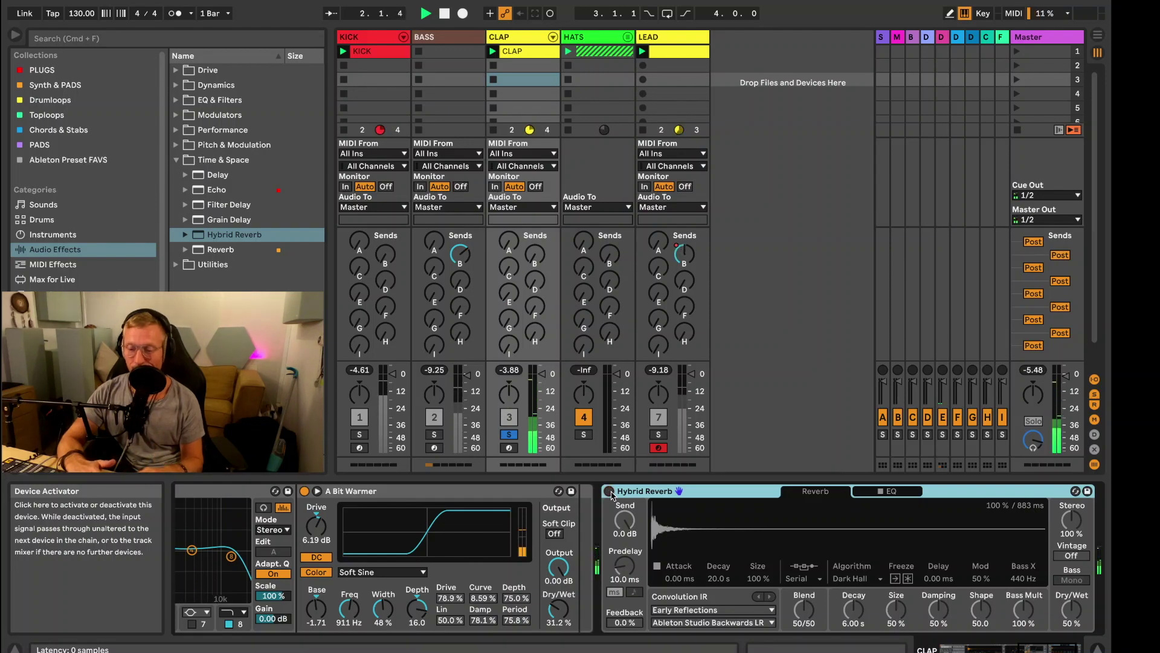
{"action": "left_click", "coordinate": [609, 491]}
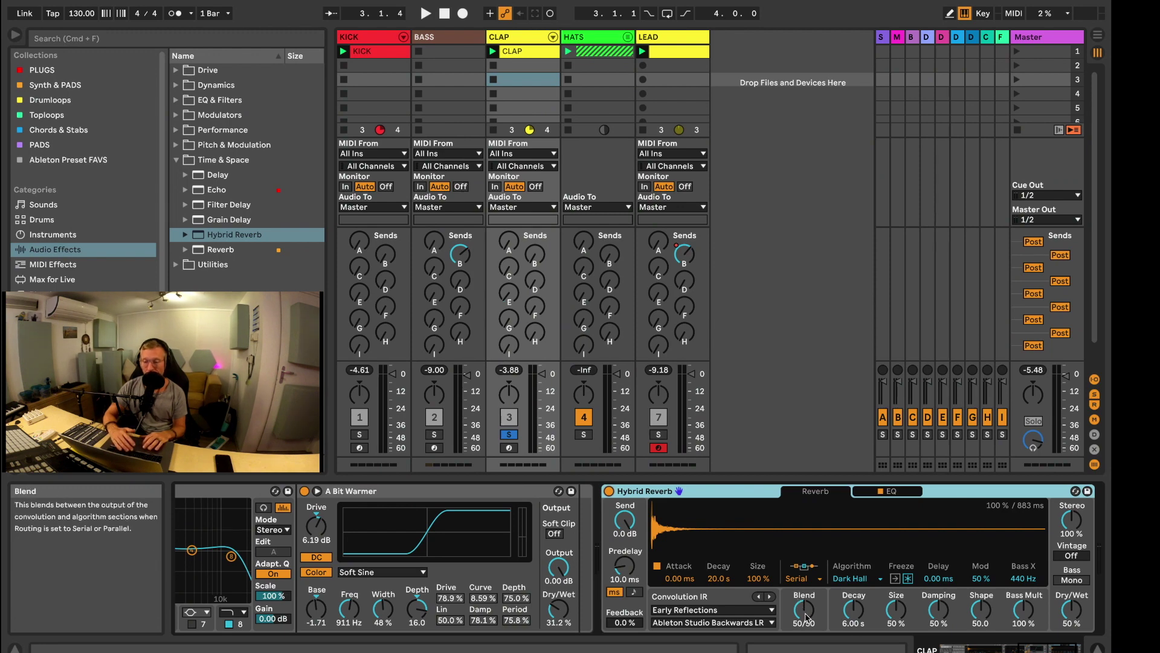
- Push the blend toward the algorithm and audition Parallel, Algorithm and Convolution routing
{"action": "left_click_drag", "start_coordinate": [806, 614], "coordinate": [804, 612]}
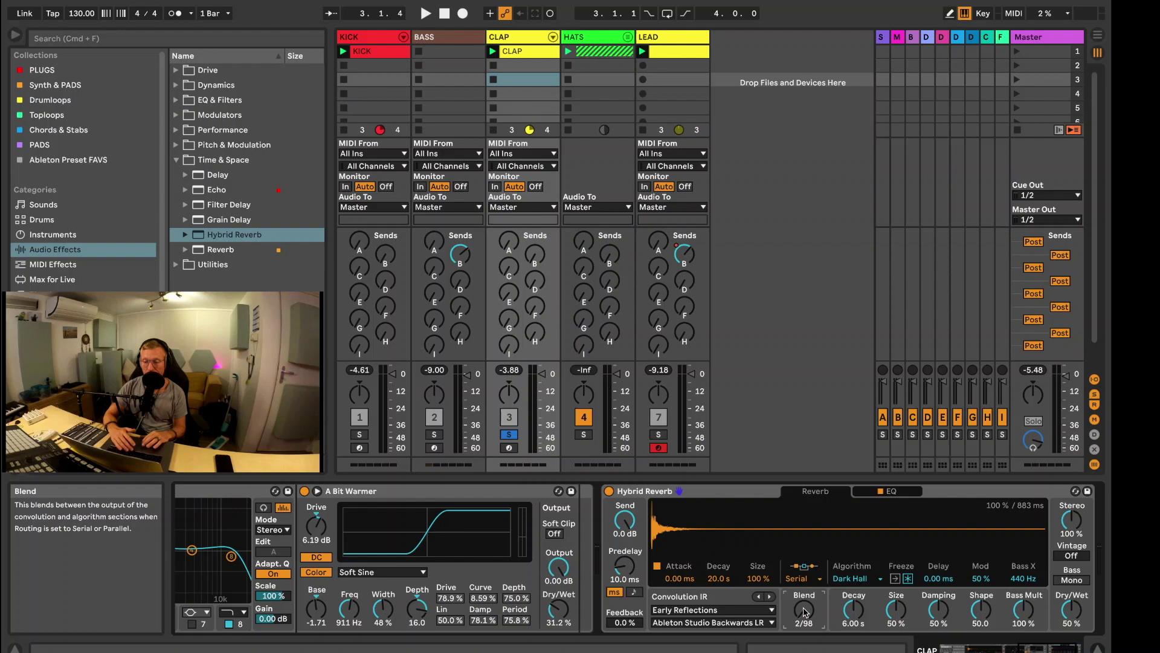
{"action": "left_click", "coordinate": [795, 579]}
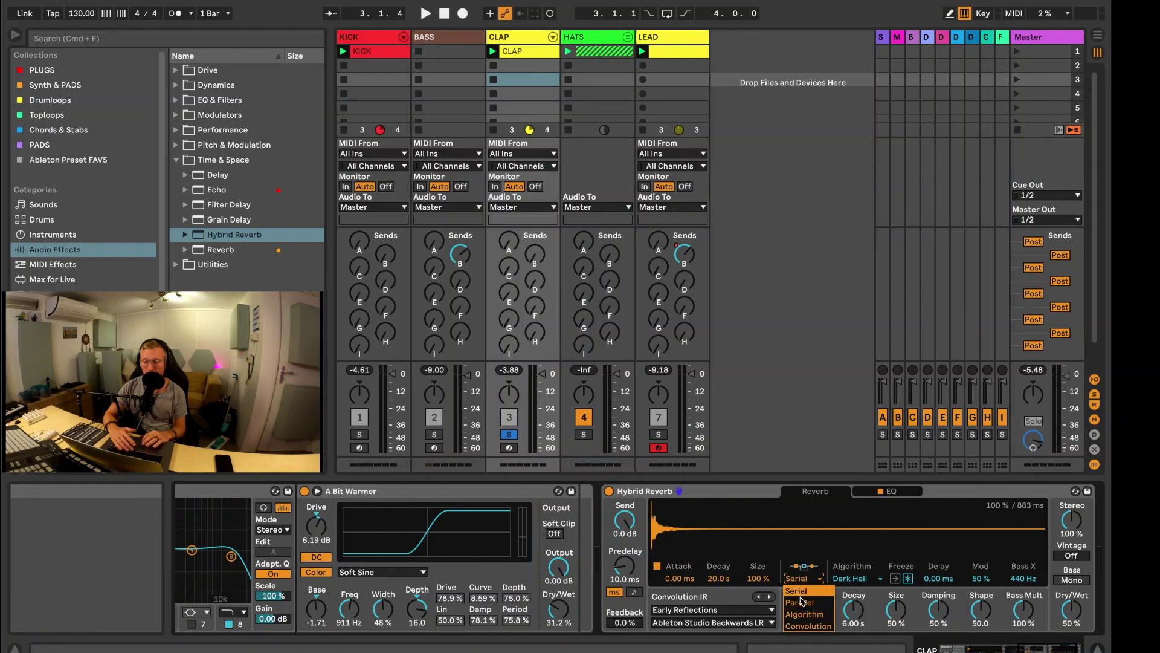
{"action": "left_click", "coordinate": [802, 602]}
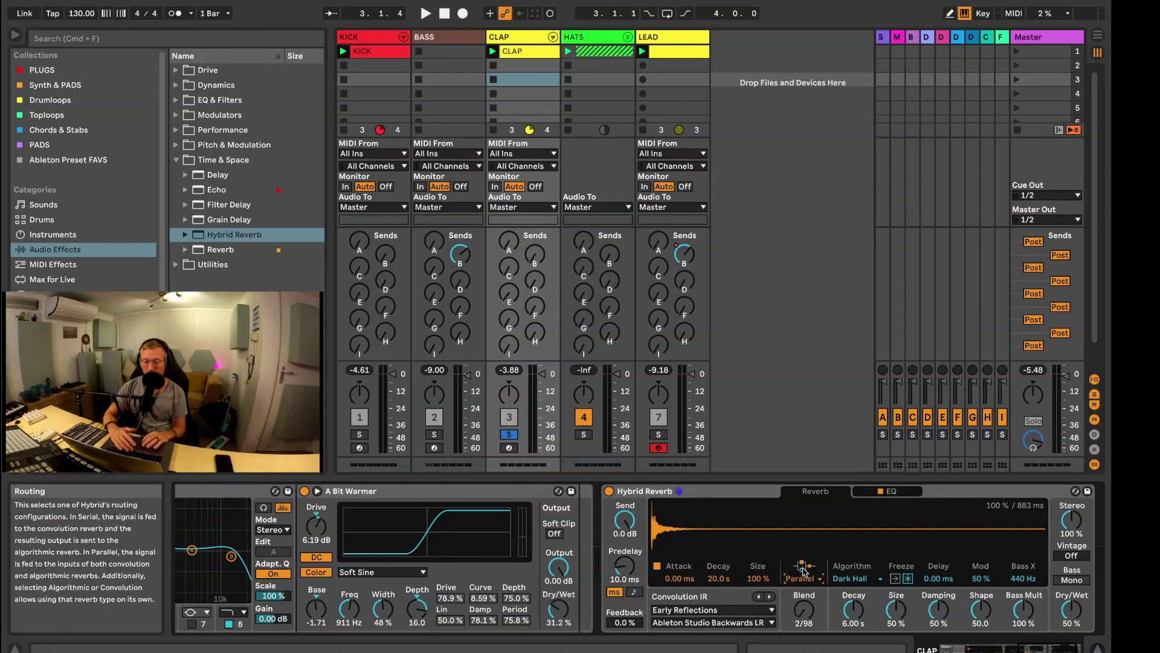
{"action": "left_click", "coordinate": [804, 582]}
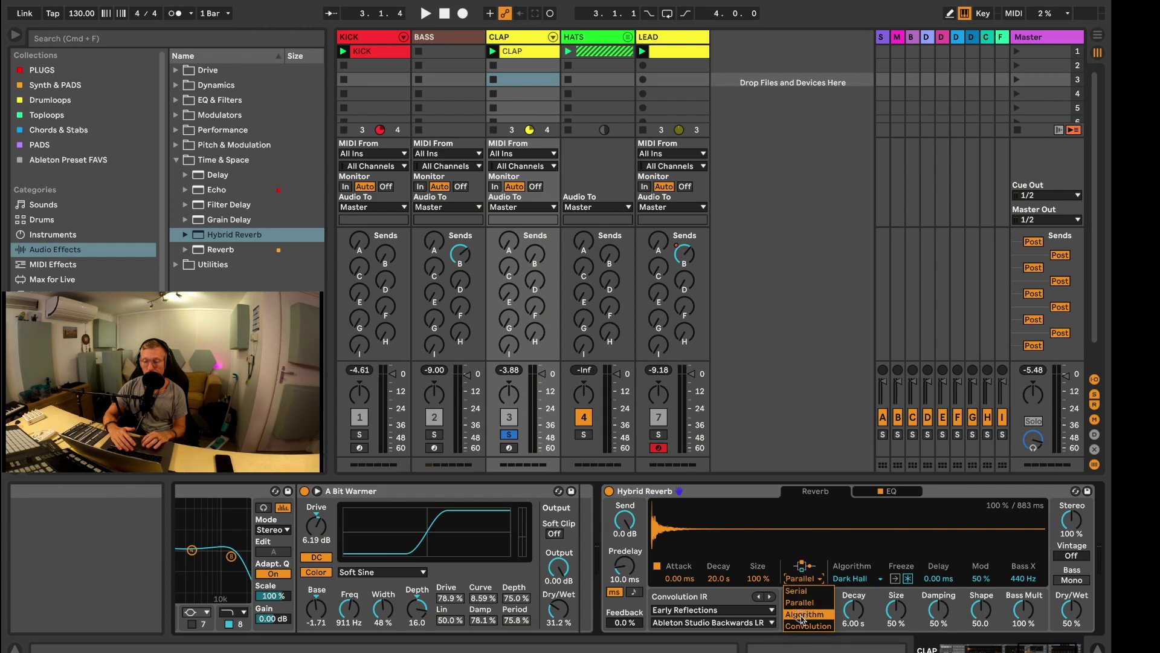
{"action": "left_click", "coordinate": [804, 614]}
{"action": "left_click", "coordinate": [797, 582]}
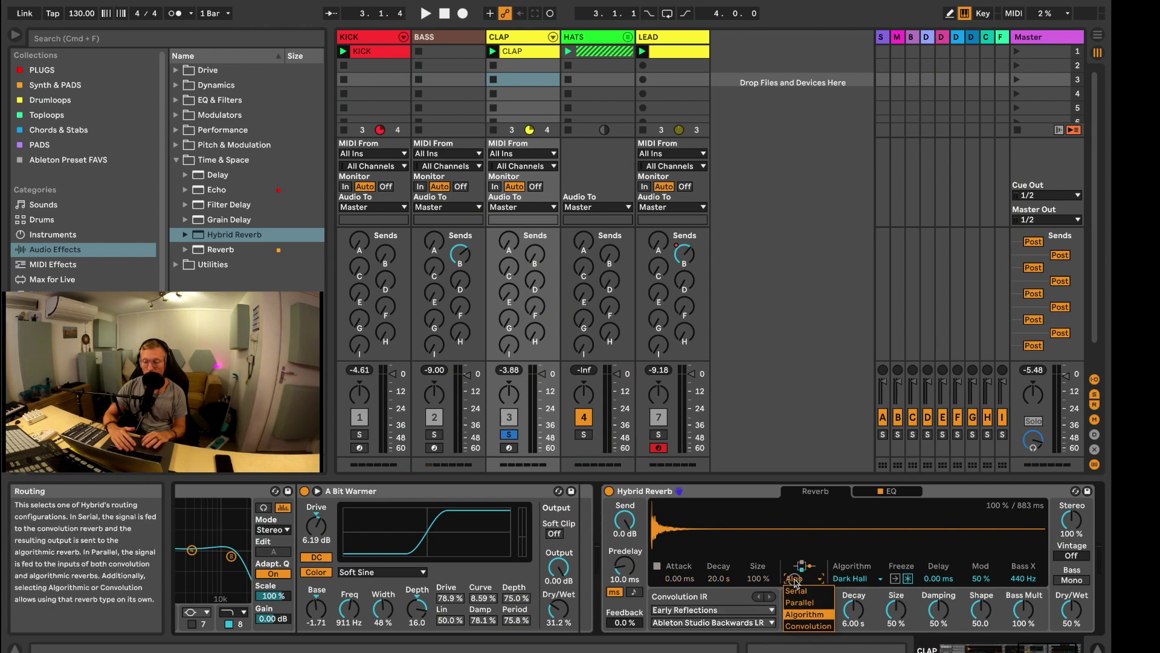
{"action": "left_click", "coordinate": [808, 626]}
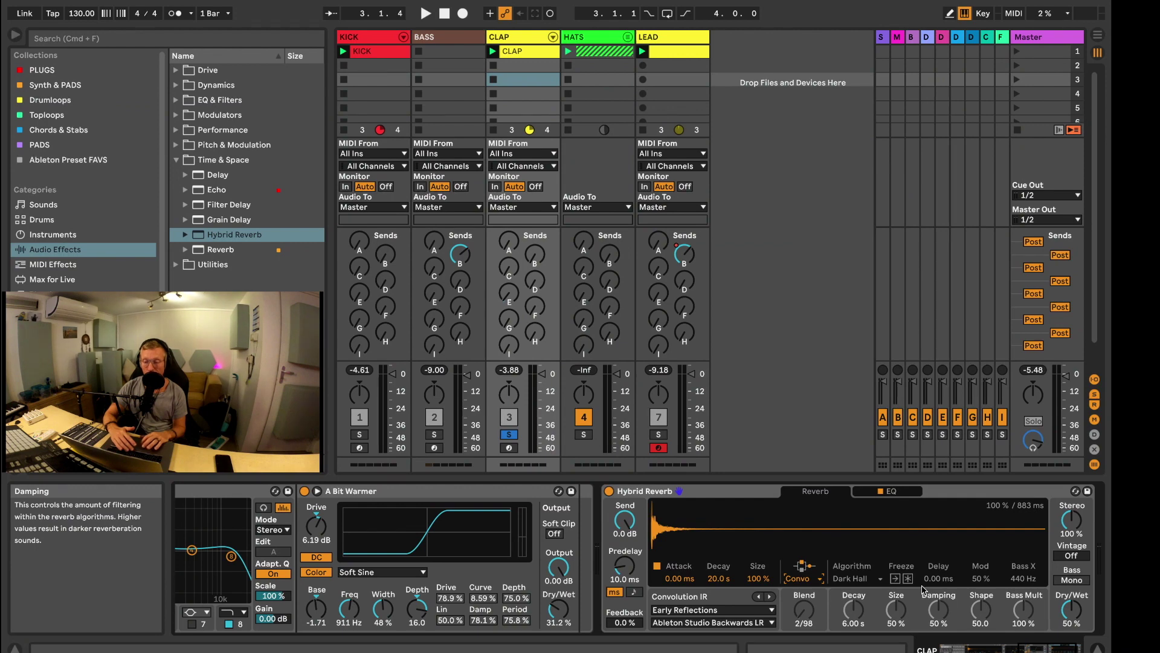
- Return the reverb routing to Serial and start playback
{"action": "left_click", "coordinate": [807, 575]}
{"action": "left_click", "coordinate": [806, 587]}
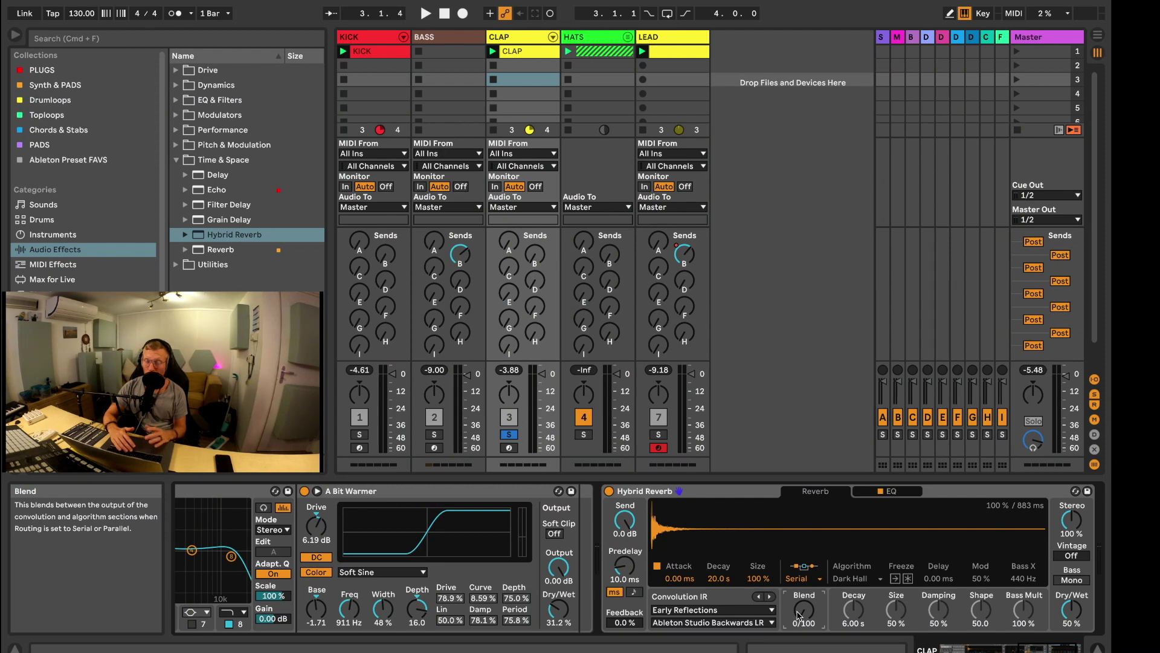
{"action": "key", "text": "space"}
- Step through the Ableton Studio Mid and Intimate Space impulses, testing then resetting IR attack
{"action": "left_click", "coordinate": [770, 597]}
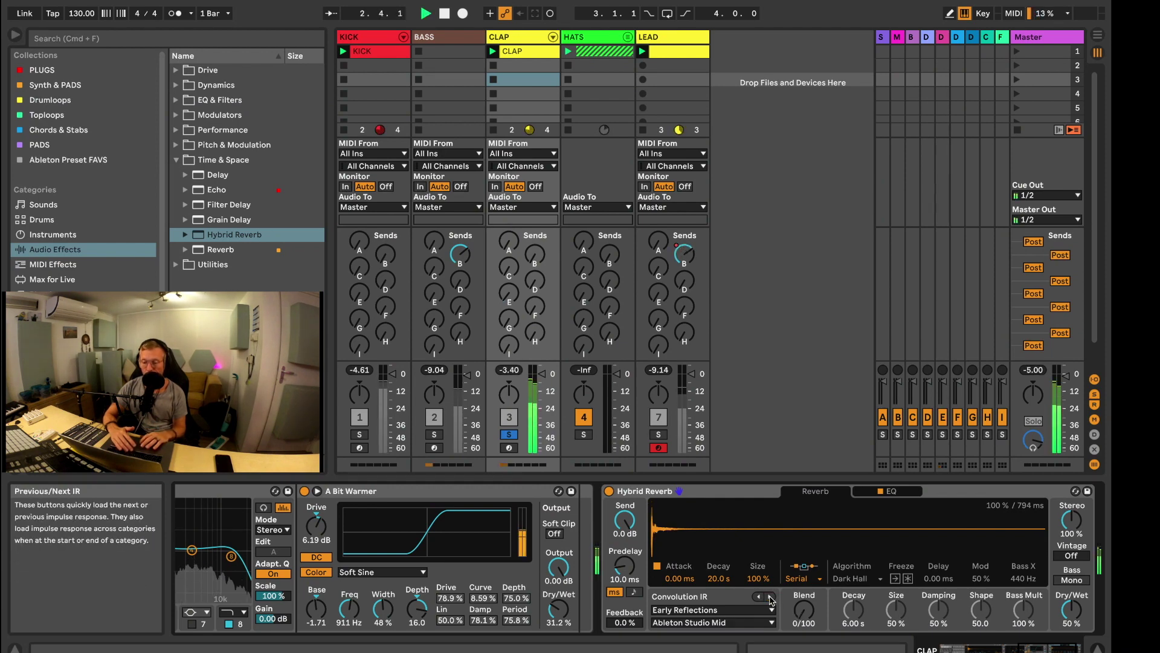
{"action": "left_click", "coordinate": [771, 597]}
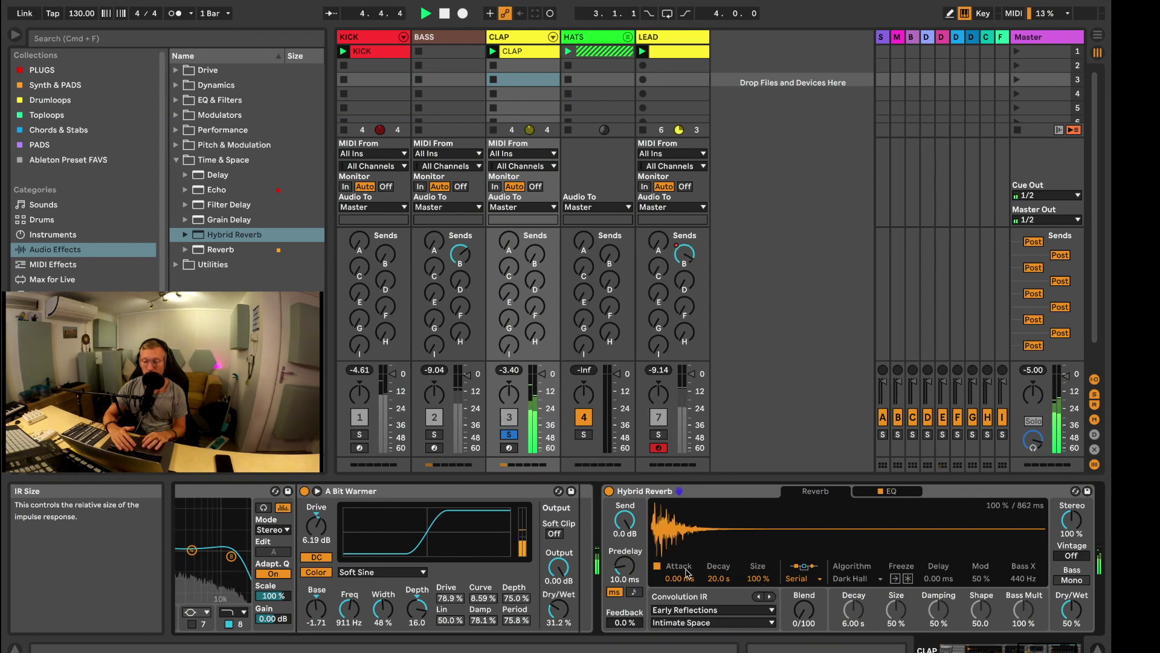
{"action": "left_click_drag", "start_coordinate": [681, 578], "coordinate": [681, 579]}
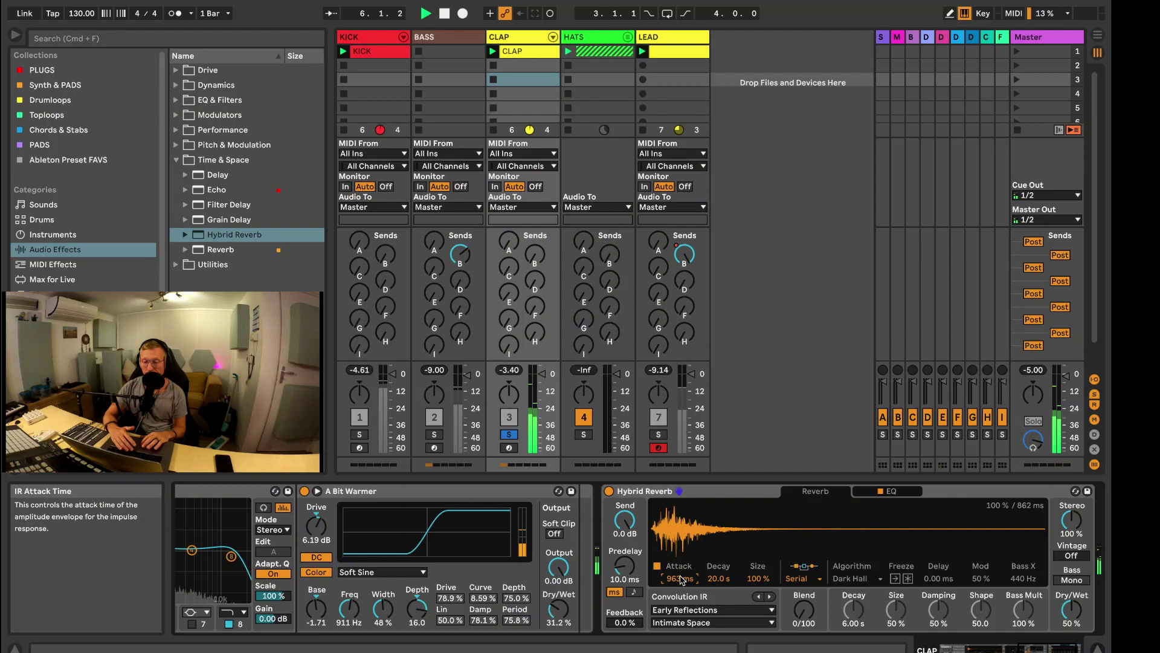
{"action": "key", "text": "Delete"}
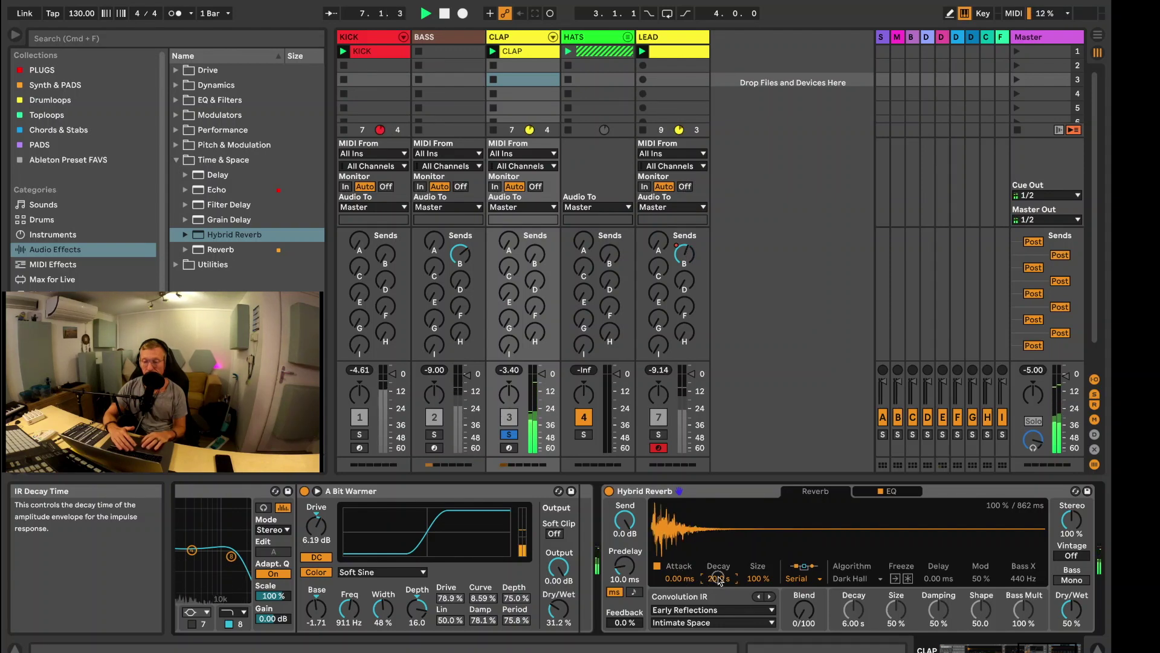
- Load the Live ER impulse at 500% size and shorten its decay to about 2 s
{"action": "left_click_drag", "start_coordinate": [764, 580], "coordinate": [770, 581]}
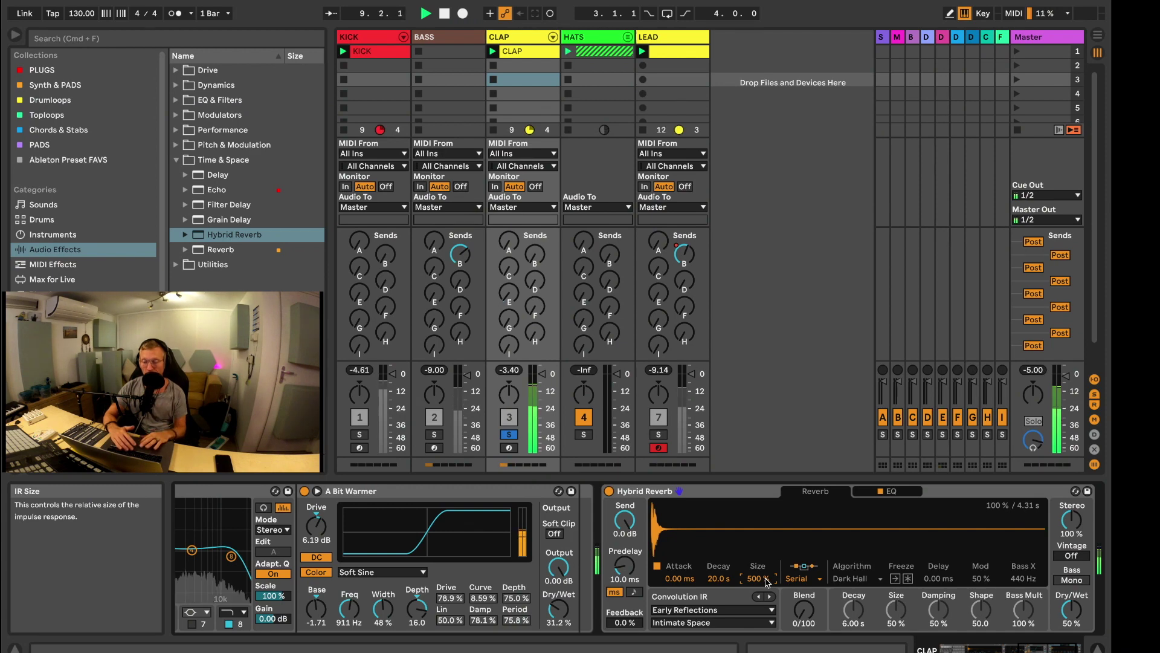
{"action": "left_click_drag", "start_coordinate": [766, 582], "coordinate": [767, 581]}
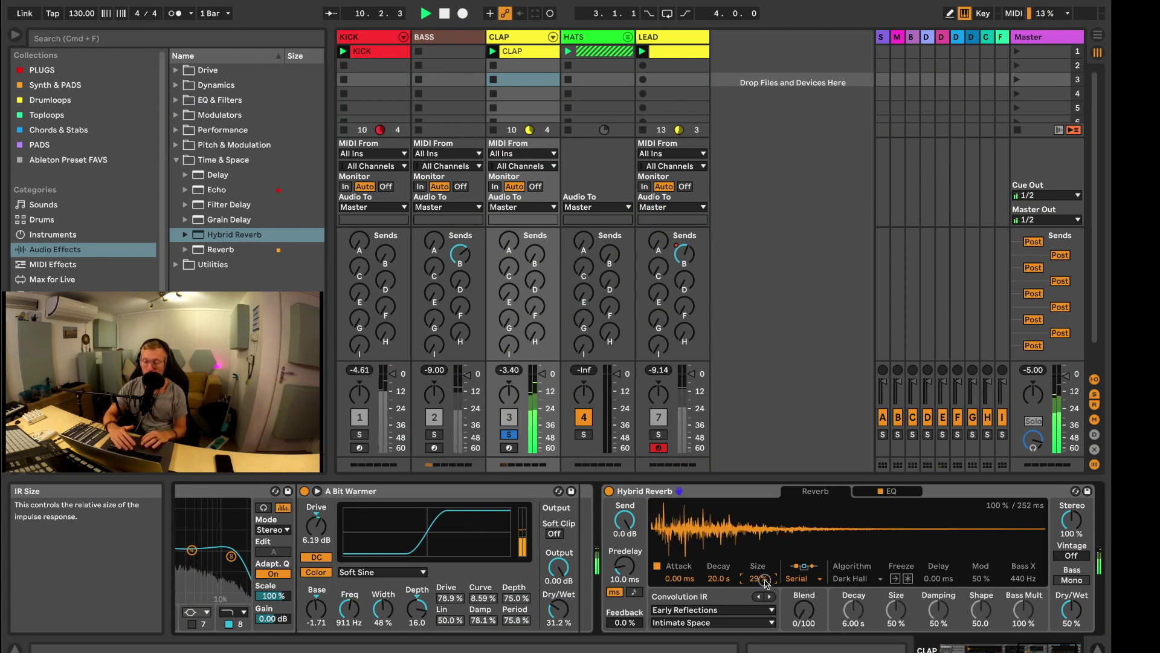
{"action": "left_click_drag", "start_coordinate": [760, 582], "coordinate": [755, 582]}
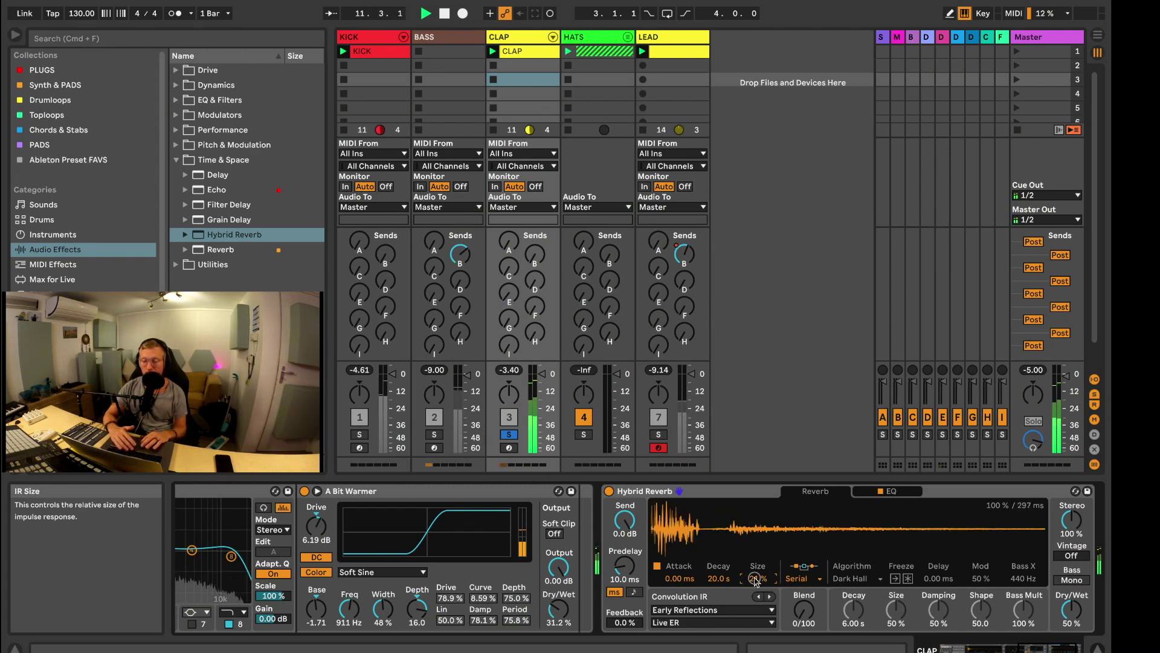
{"action": "type", "text": "500"}
{"action": "key", "text": "Return"}
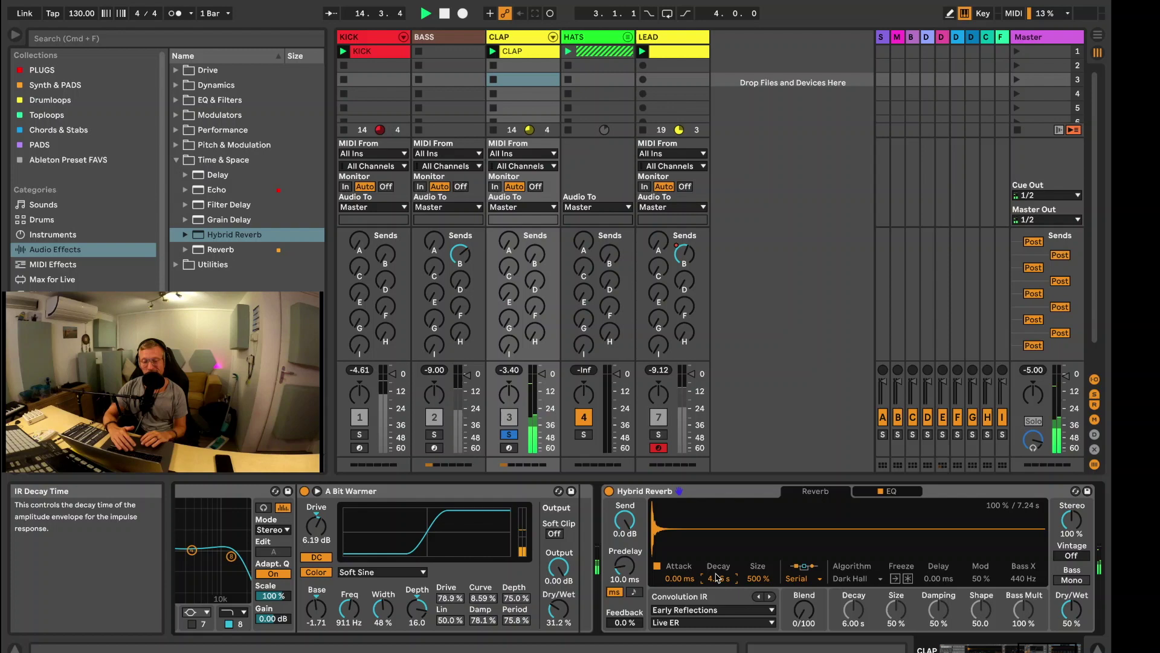
{"action": "left_click_drag", "start_coordinate": [717, 578], "coordinate": [719, 581]}
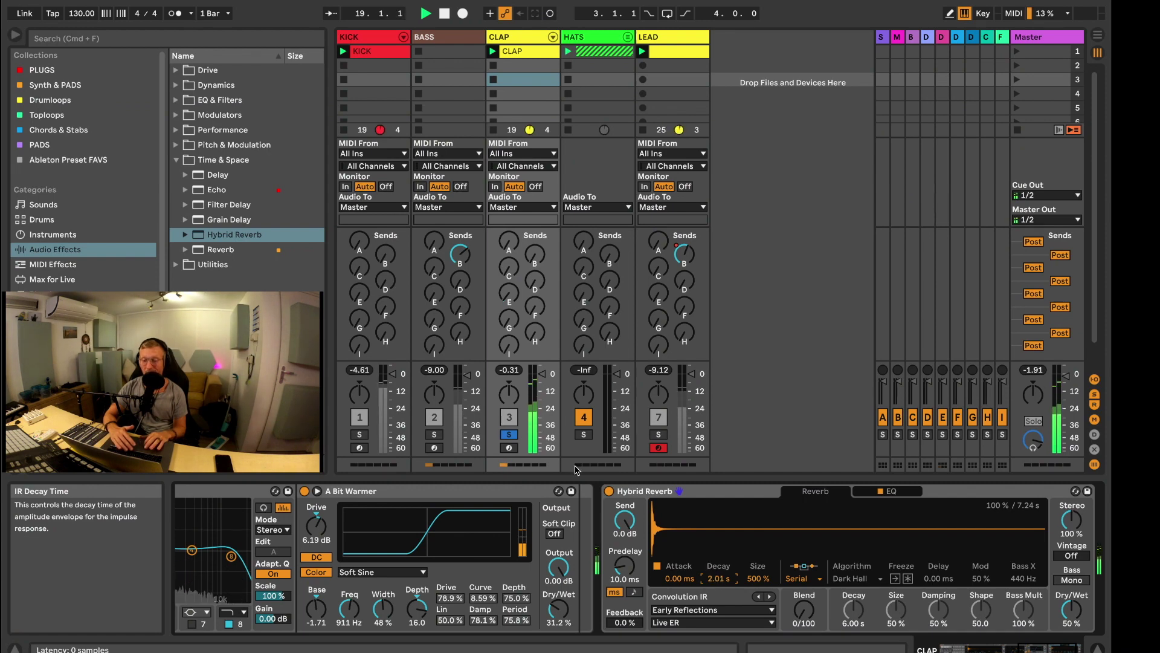
- Re-solo the clap, sync predelay to sixteenth notes and set it to 0/16 while playing
{"action": "left_click", "coordinate": [510, 435]}
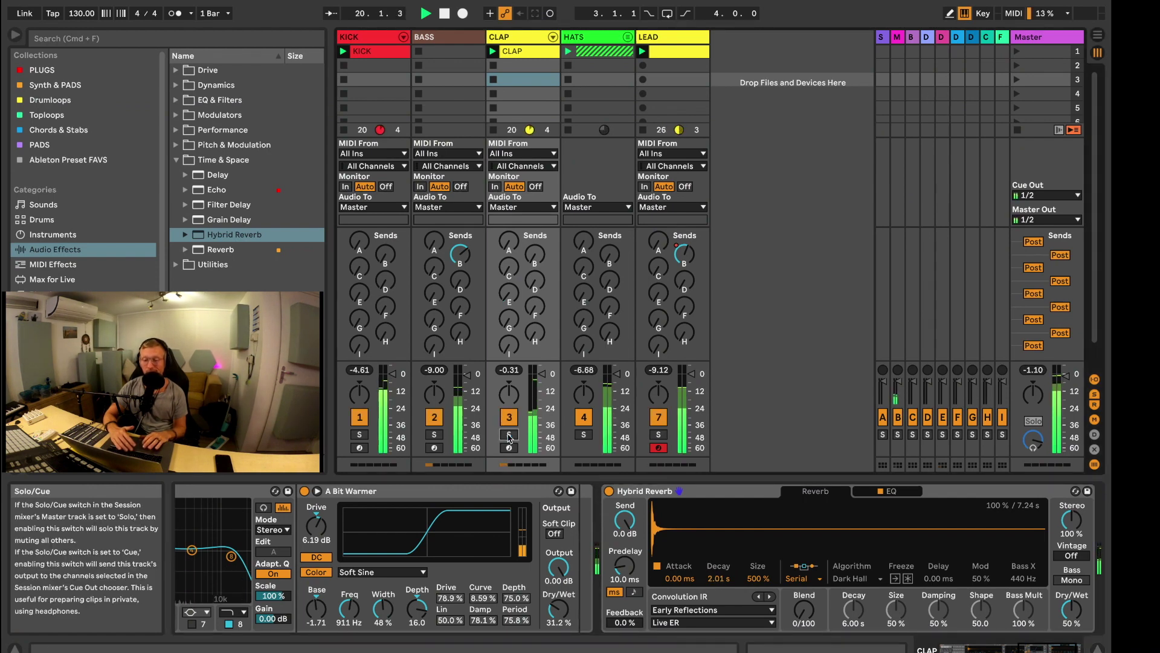
{"action": "left_click", "coordinate": [509, 435]}
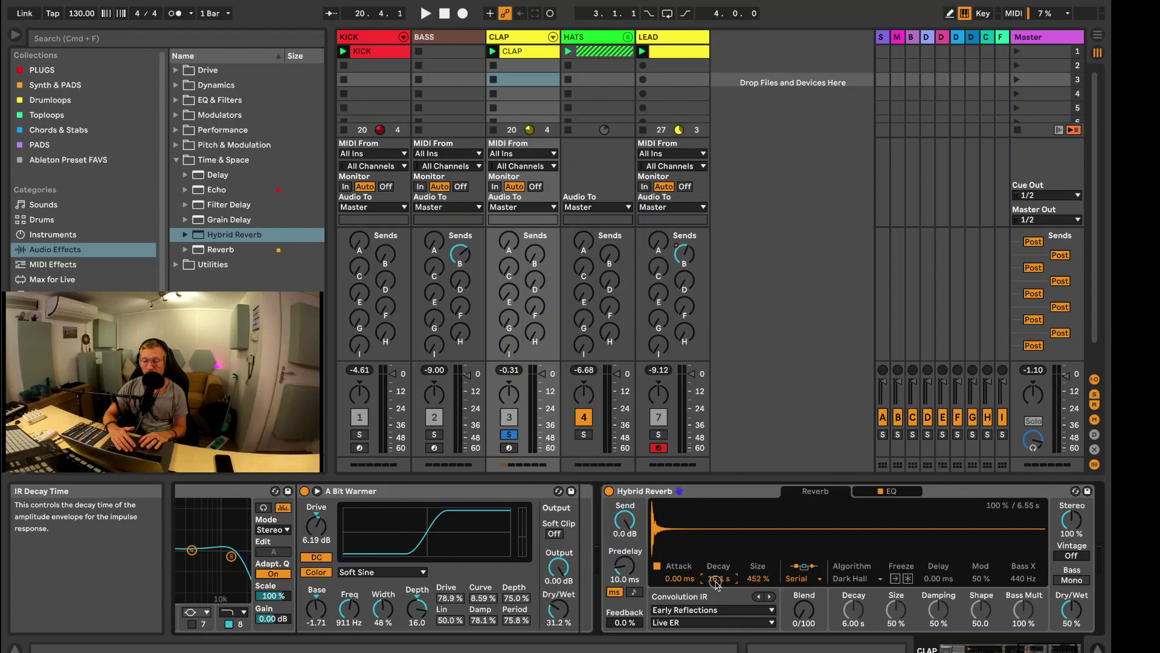
{"action": "left_click", "coordinate": [634, 592]}
{"action": "key", "text": "space"}
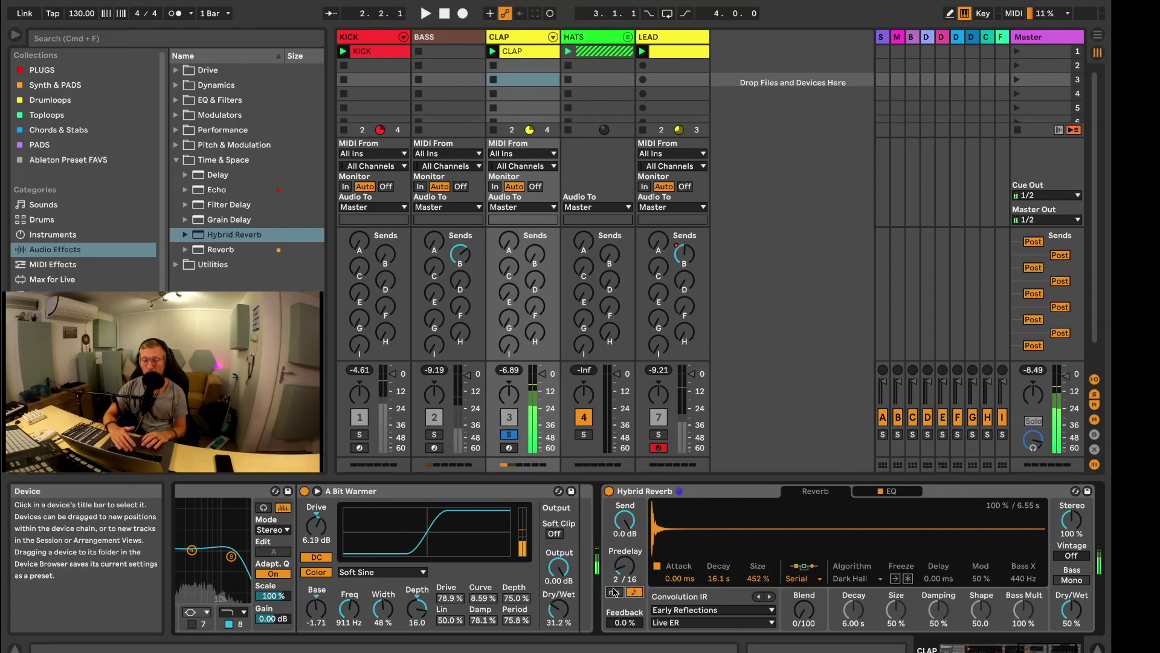
{"action": "left_click_drag", "start_coordinate": [624, 565], "coordinate": [624, 569]}
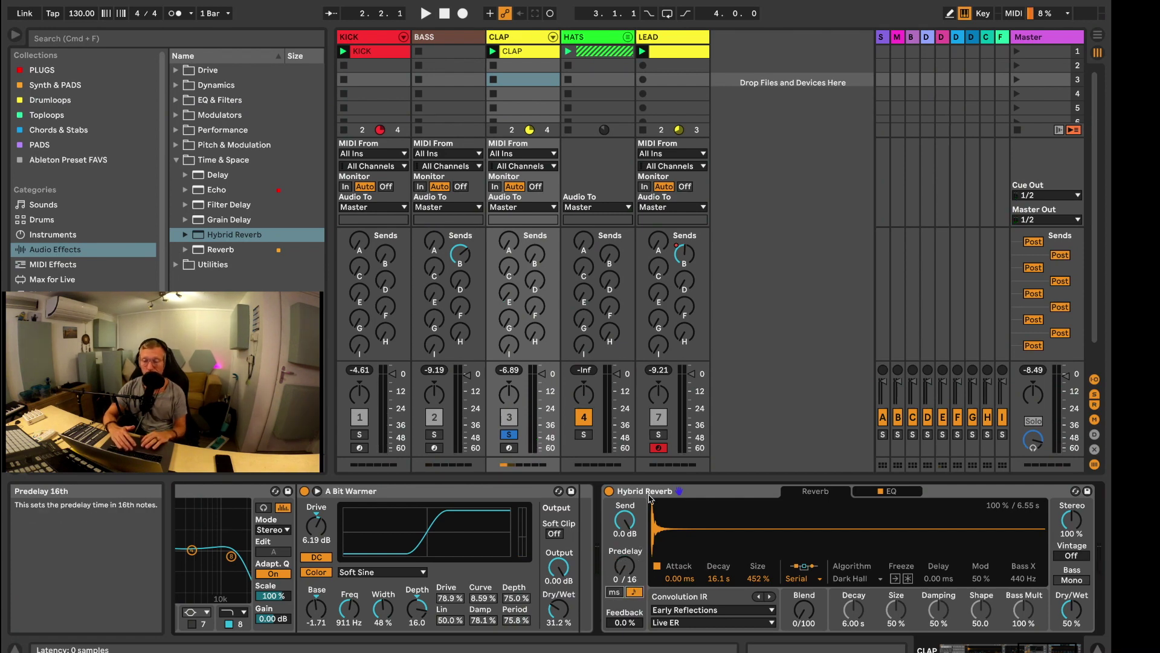
- Load the Ableton Studio Mid impulse and enlarge the IR size to 113%
{"action": "left_click", "coordinate": [631, 491]}
{"action": "left_click", "coordinate": [587, 177]}
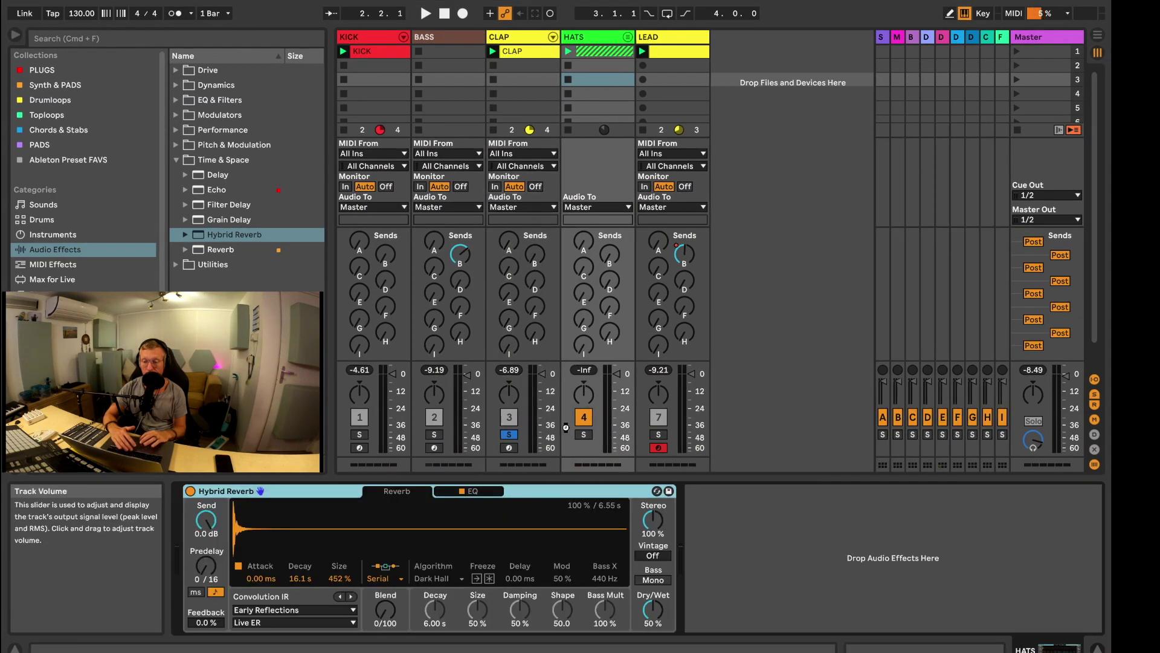
{"action": "key", "text": "space"}
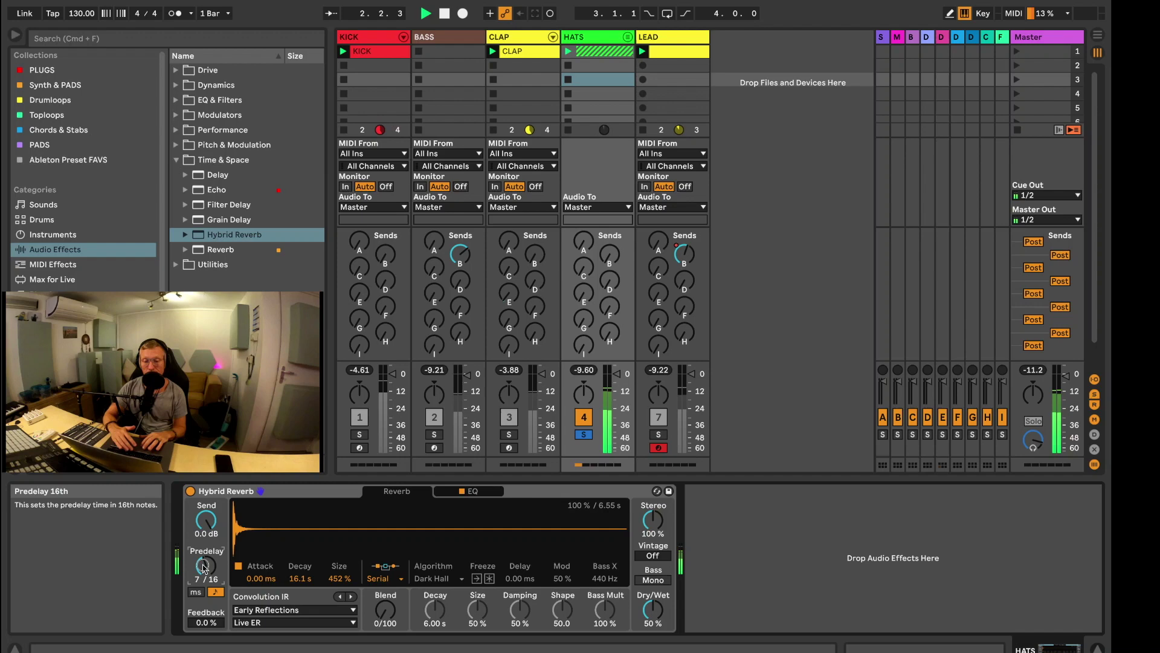
{"action": "scroll", "coordinate": [204, 566], "scroll_direction": "down", "scroll_amount": 3}
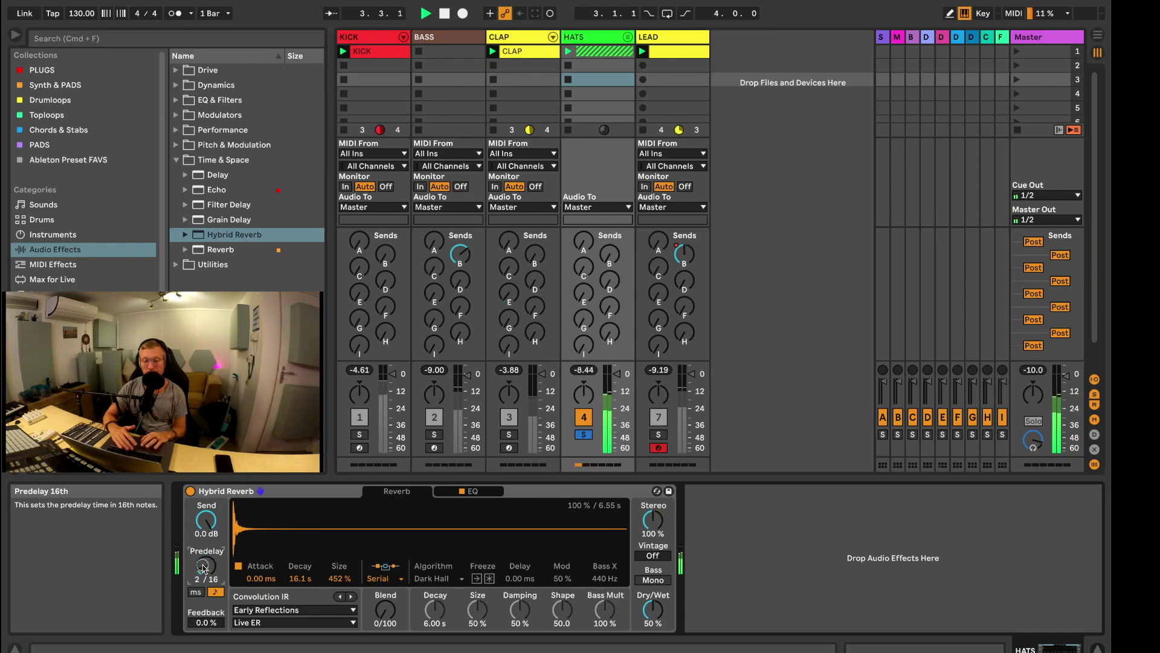
{"action": "left_click", "coordinate": [341, 597]}
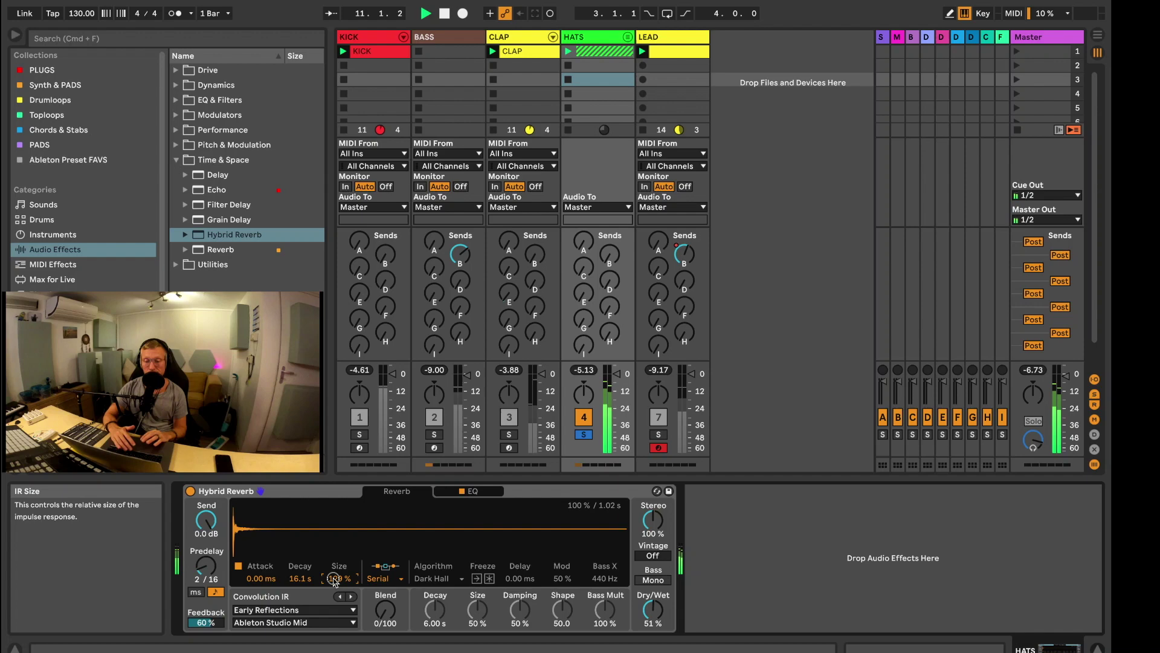
{"action": "left_click_drag", "start_coordinate": [334, 581], "coordinate": [339, 587]}
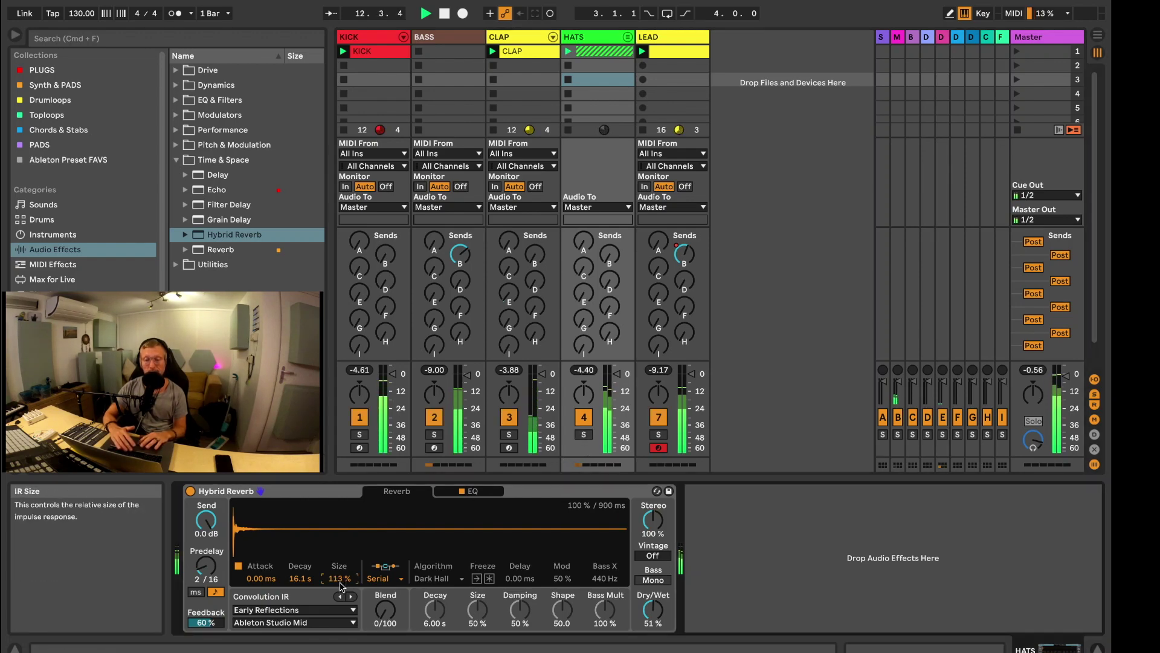
- Solo the HATS, CLAP, KICK and BASS tracks, then stop playback
{"action": "left_click", "coordinate": [584, 433]}
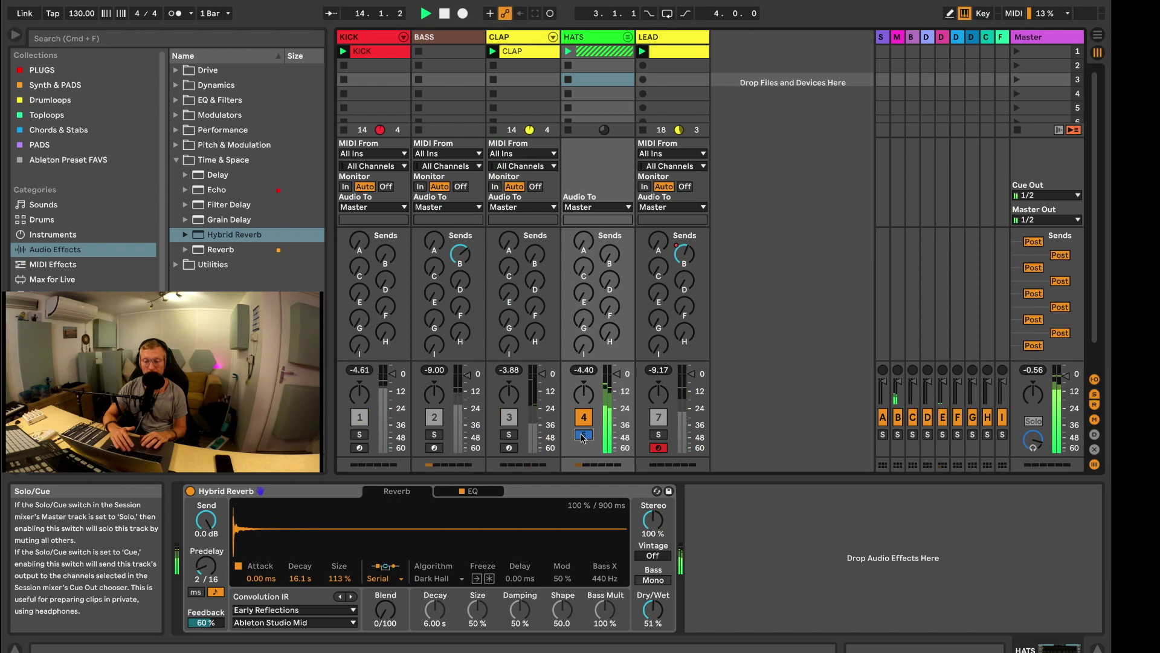
{"action": "left_click", "coordinate": [509, 433]}
{"action": "left_click", "coordinate": [359, 434]}
{"action": "left_click", "coordinate": [466, 438]}
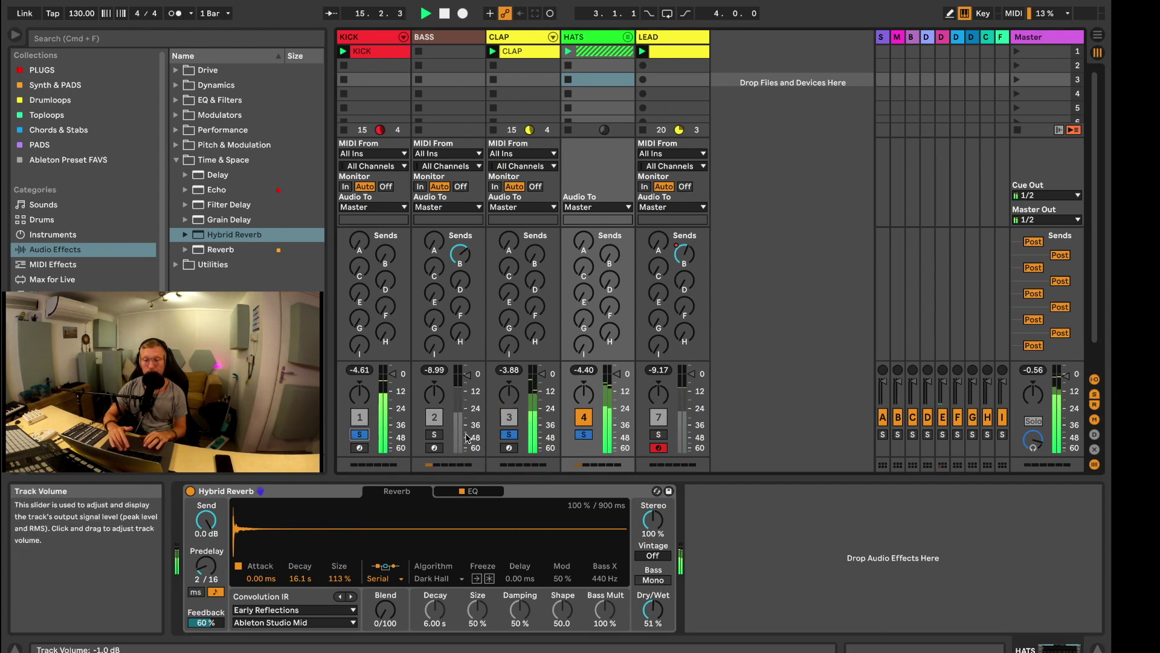
{"action": "left_click", "coordinate": [434, 434]}
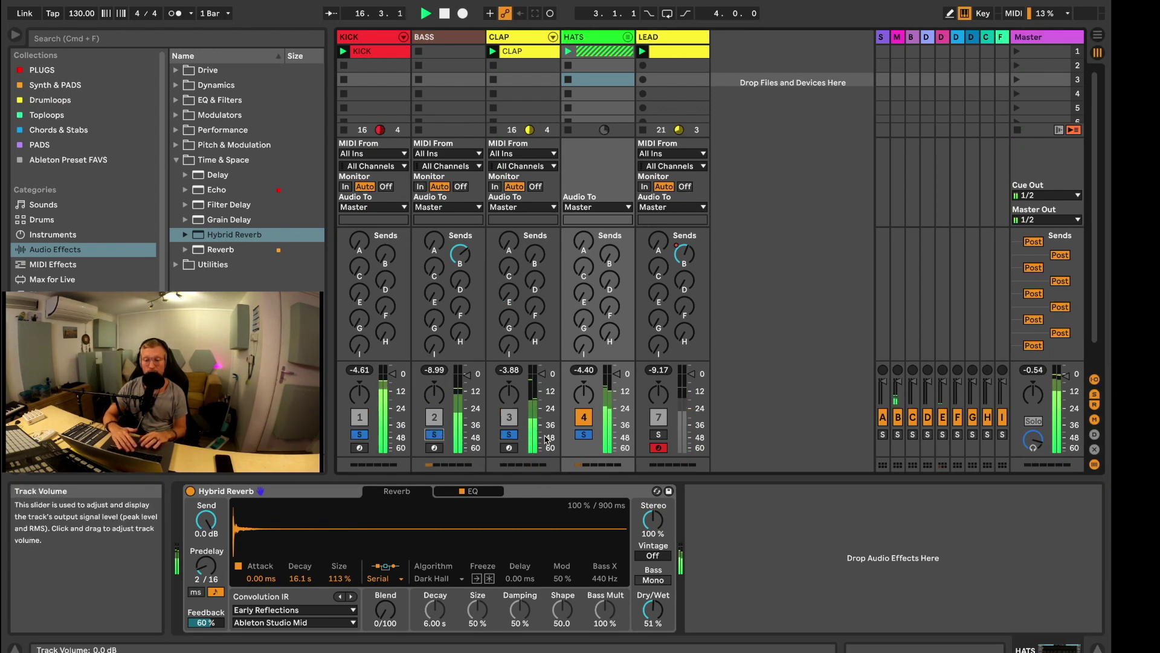
{"action": "key", "text": "space"}
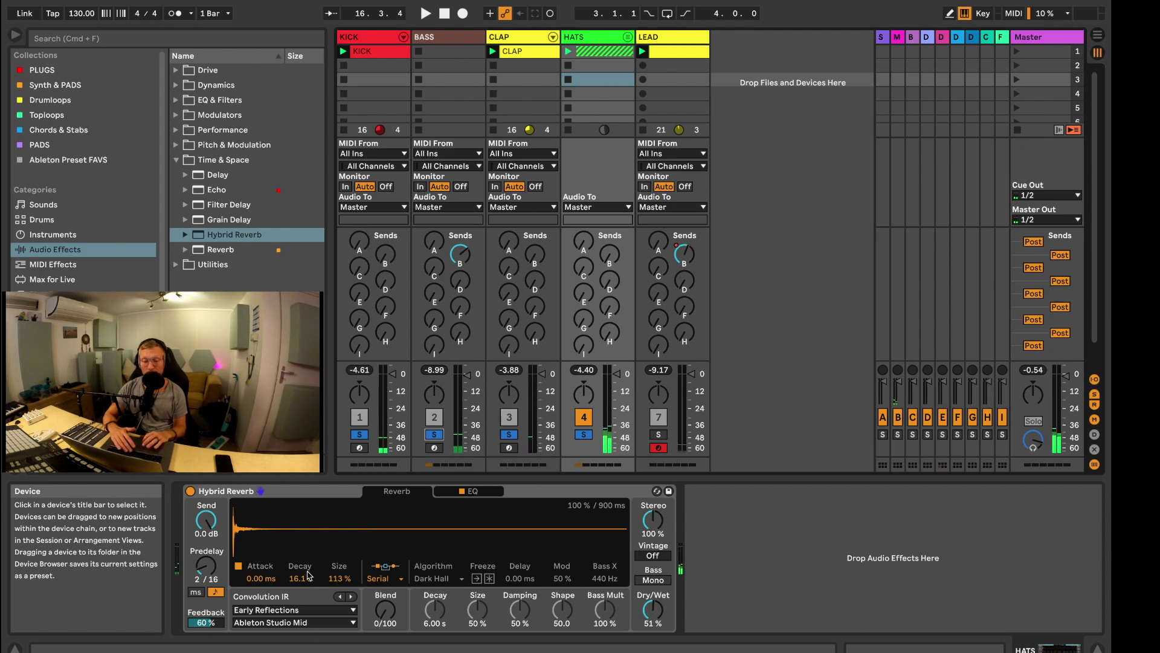
- Audition the Made for Drums, Plates Digital and Halls IR categories, picking Soft Hall
{"action": "left_click", "coordinate": [305, 611]}
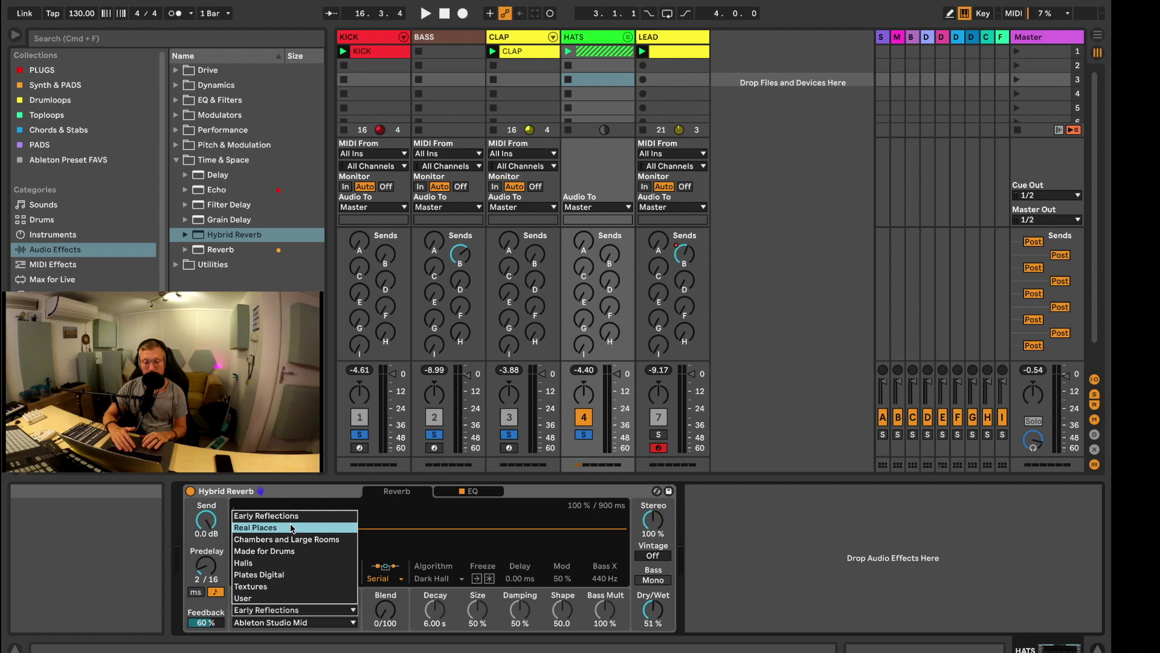
{"action": "left_click", "coordinate": [284, 550]}
{"action": "left_click", "coordinate": [287, 623]}
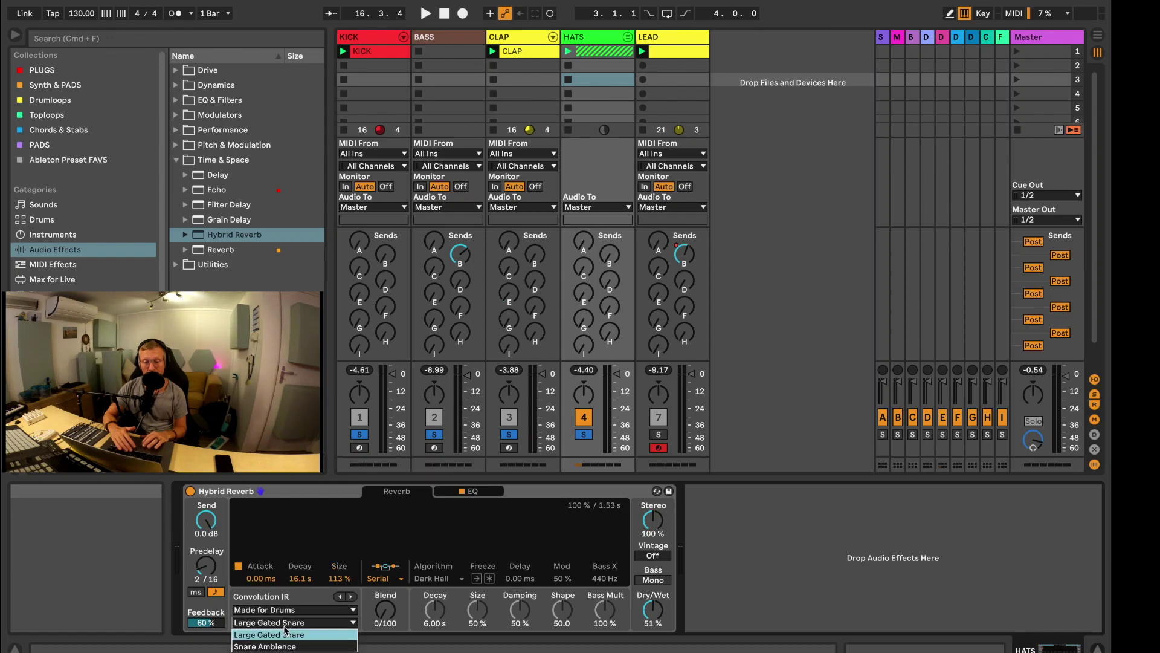
{"action": "left_click", "coordinate": [285, 610]}
{"action": "left_click", "coordinate": [286, 580]}
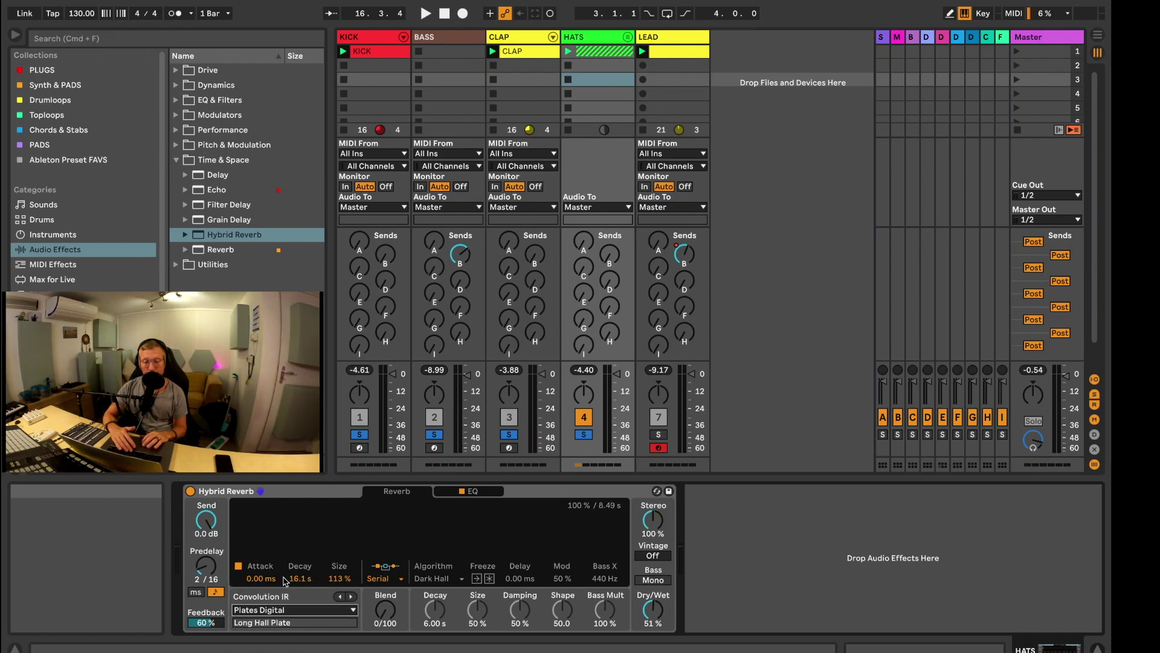
{"action": "left_click", "coordinate": [279, 610]}
{"action": "left_click", "coordinate": [260, 562]}
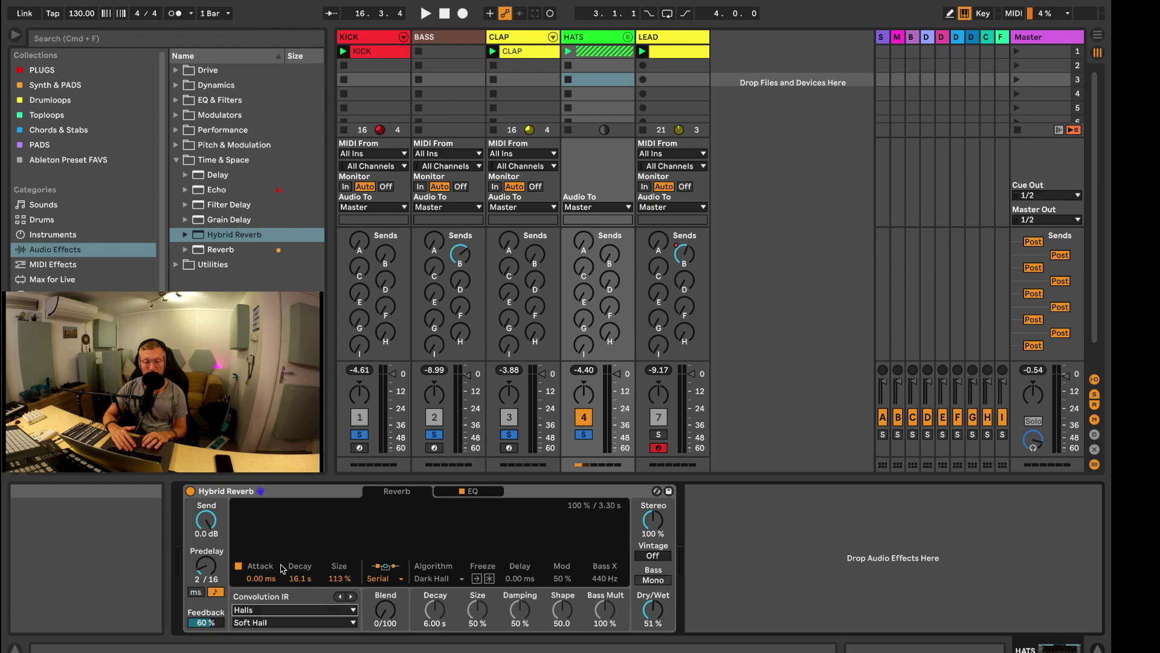
{"action": "left_click", "coordinate": [284, 622]}
{"action": "left_click", "coordinate": [268, 622]}
- Switch to the Chambers and Large Rooms category, keeping Ableton Kantine LR
{"action": "left_click", "coordinate": [269, 610]}
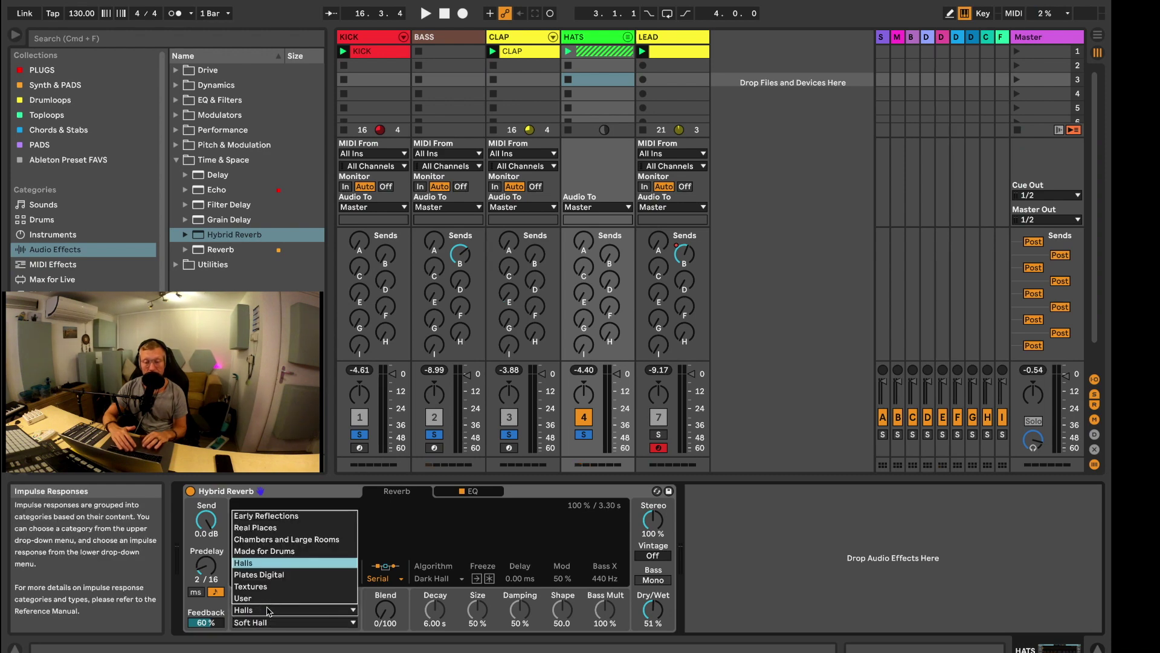
{"action": "left_click", "coordinate": [284, 540]}
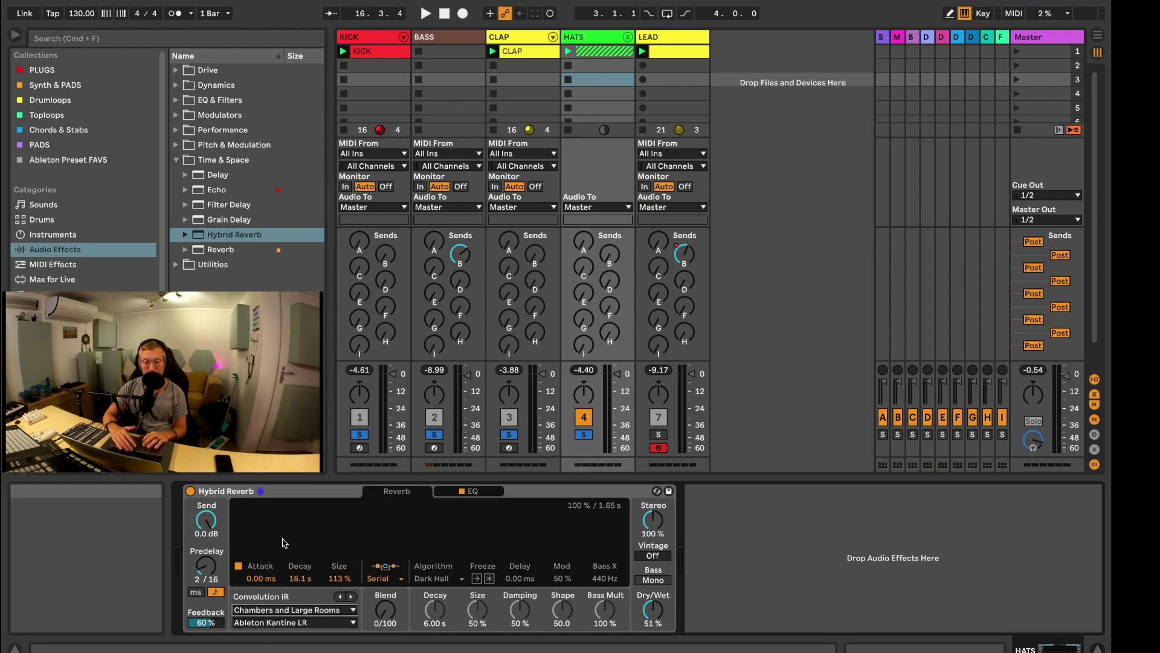
{"action": "left_click", "coordinate": [284, 622]}
{"action": "left_click", "coordinate": [280, 623]}
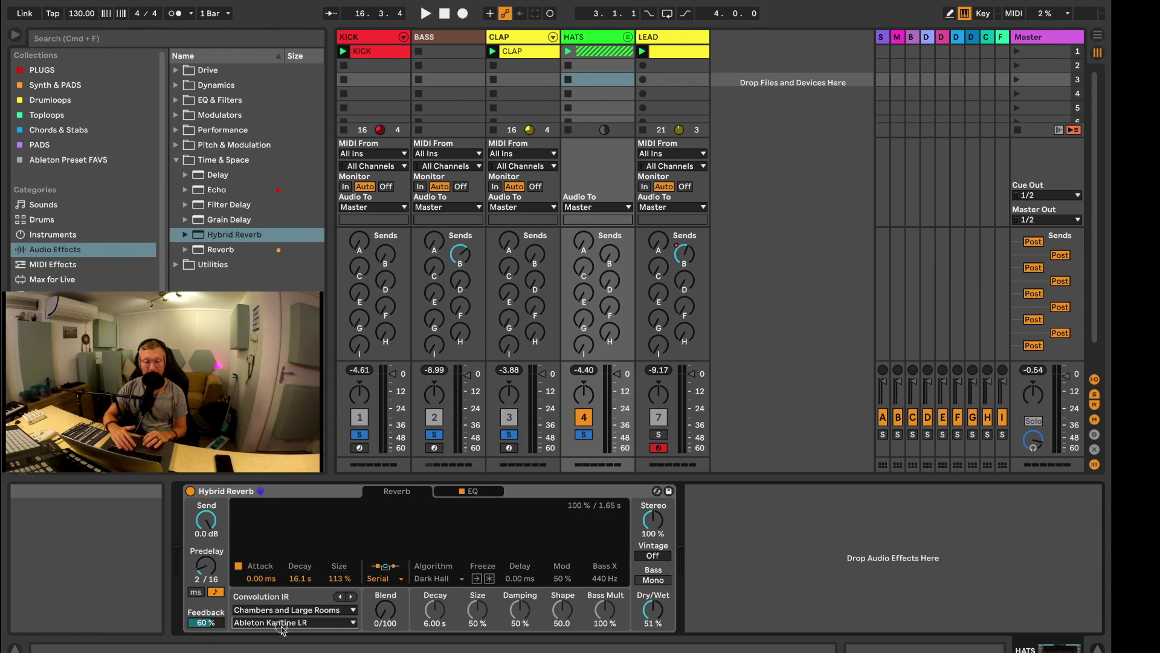
{"action": "left_click", "coordinate": [281, 625]}
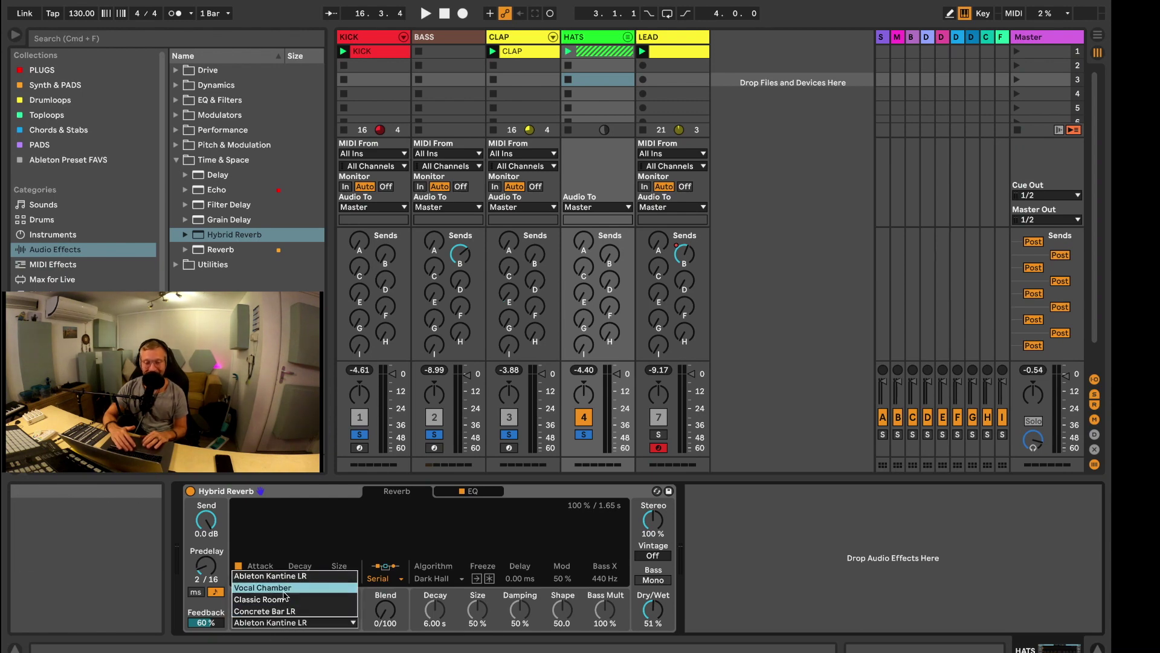
{"action": "left_click", "coordinate": [288, 631]}
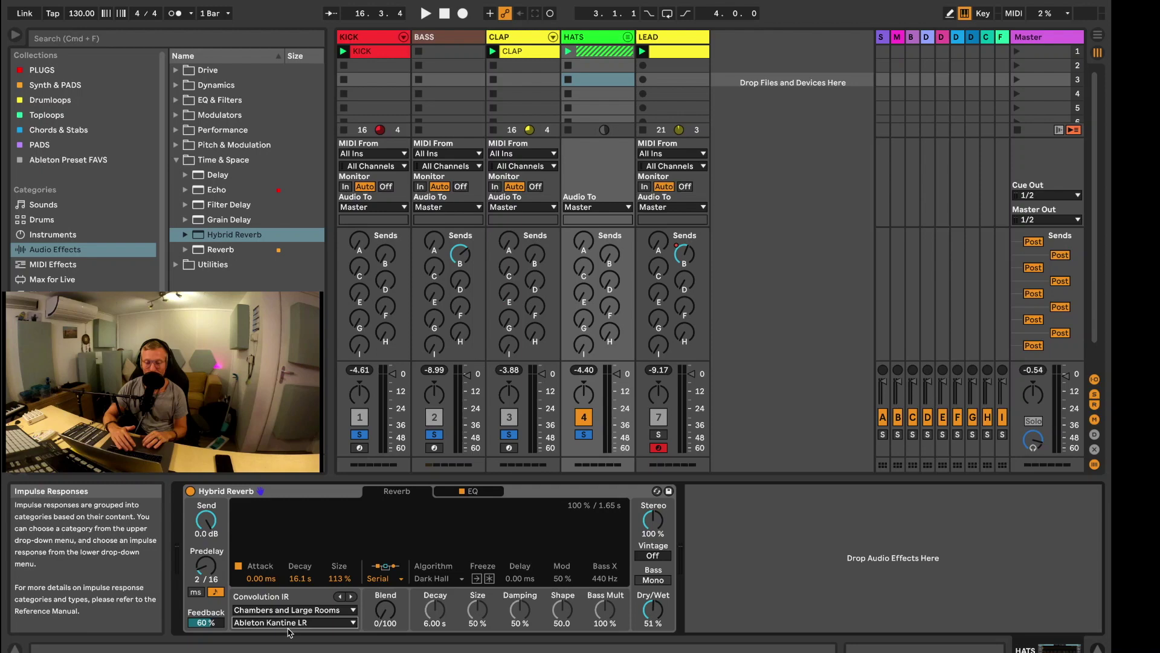
- Choose the Early Reflections category for the convolution impulse response
{"action": "left_click", "coordinate": [289, 612]}
{"action": "left_click", "coordinate": [282, 515]}
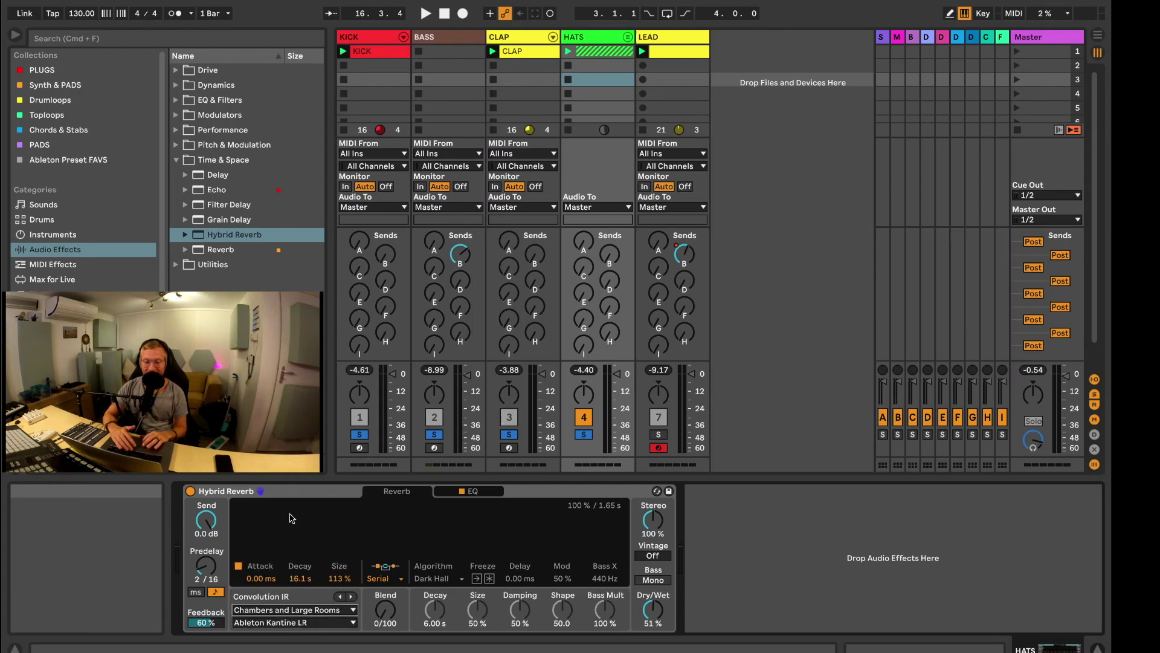
{"action": "left_click", "coordinate": [284, 622]}
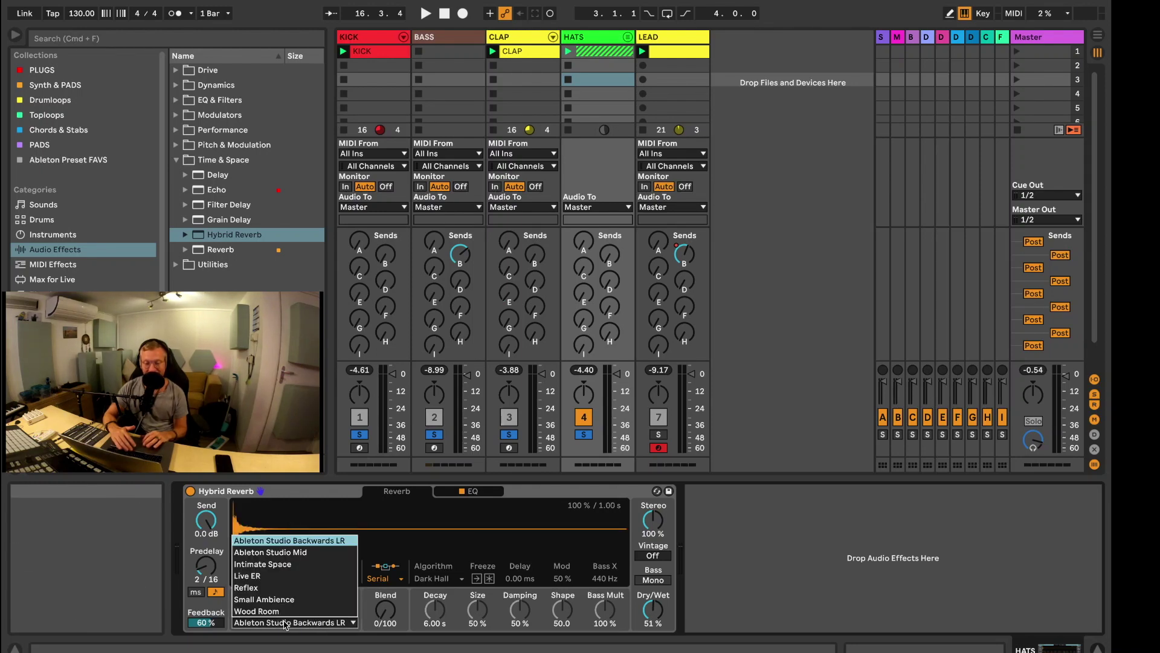
{"action": "left_click", "coordinate": [285, 622]}
{"action": "left_click", "coordinate": [278, 610]}
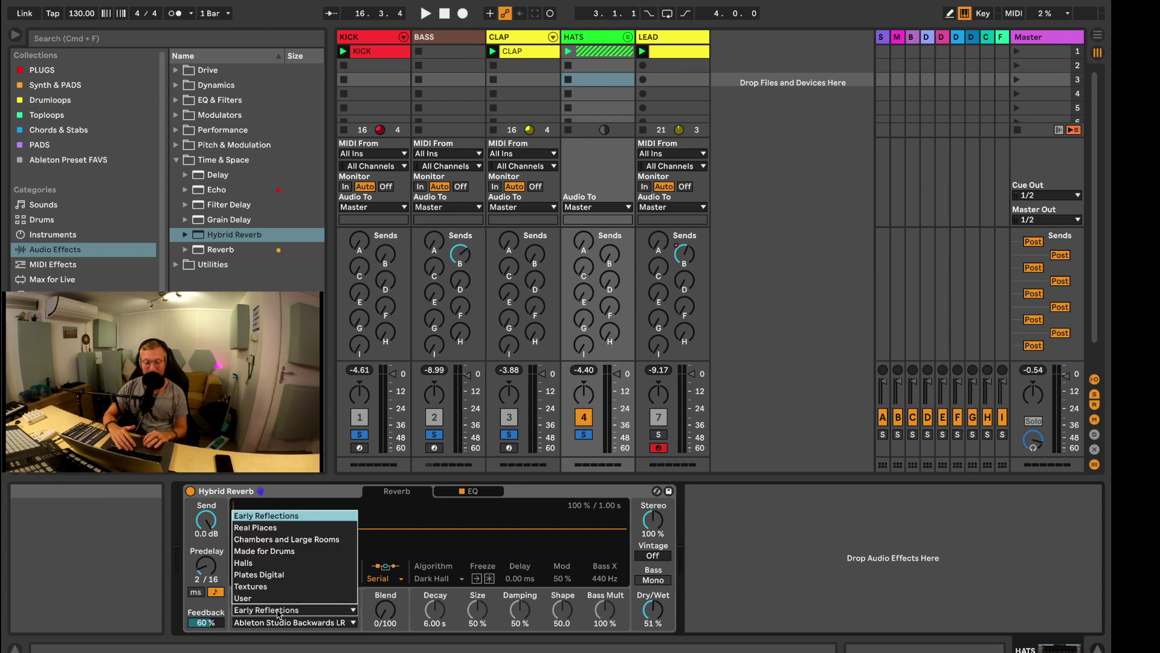
{"action": "left_click", "coordinate": [279, 610]}
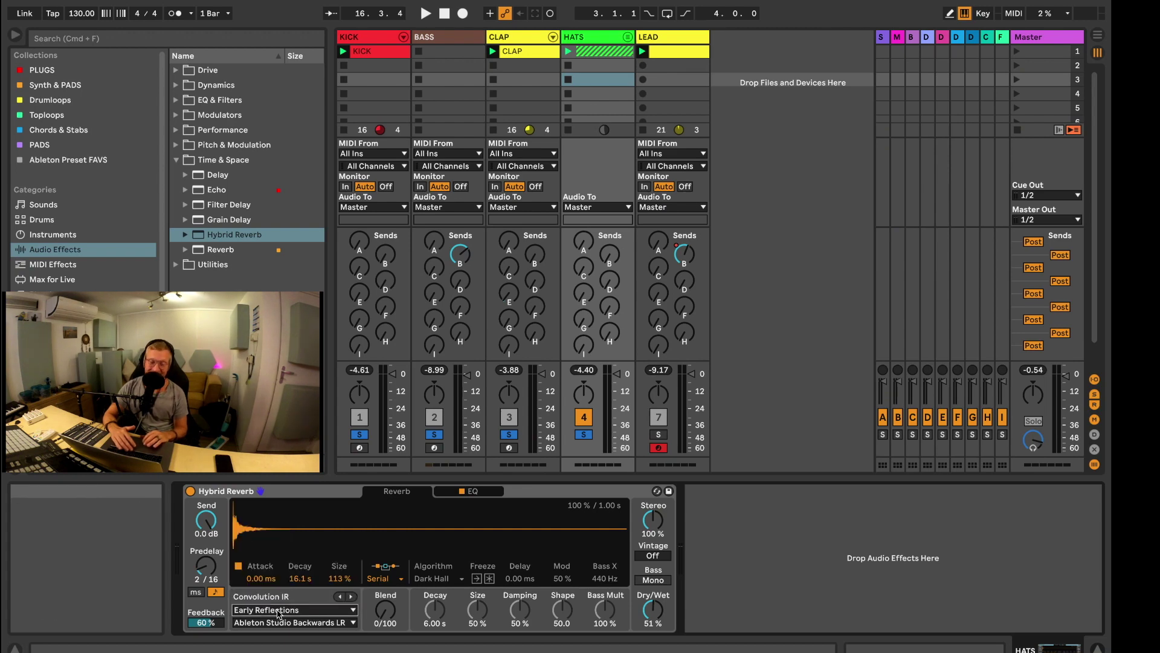
{"action": "left_click", "coordinate": [448, 490]}
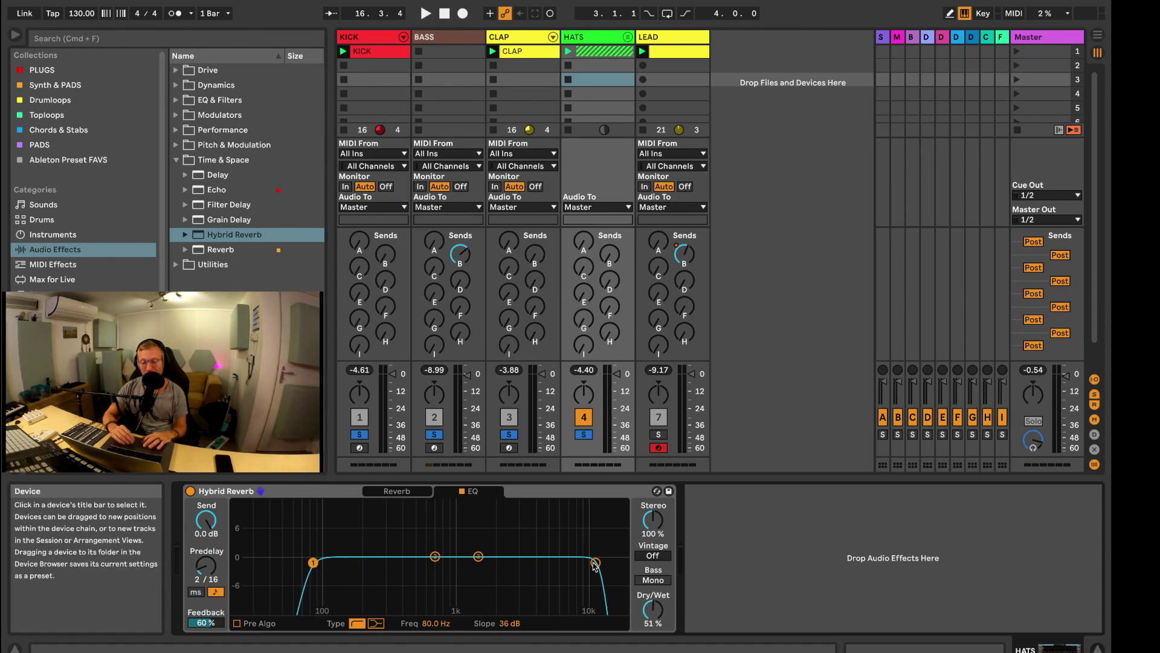
{"action": "left_click", "coordinate": [404, 495]}
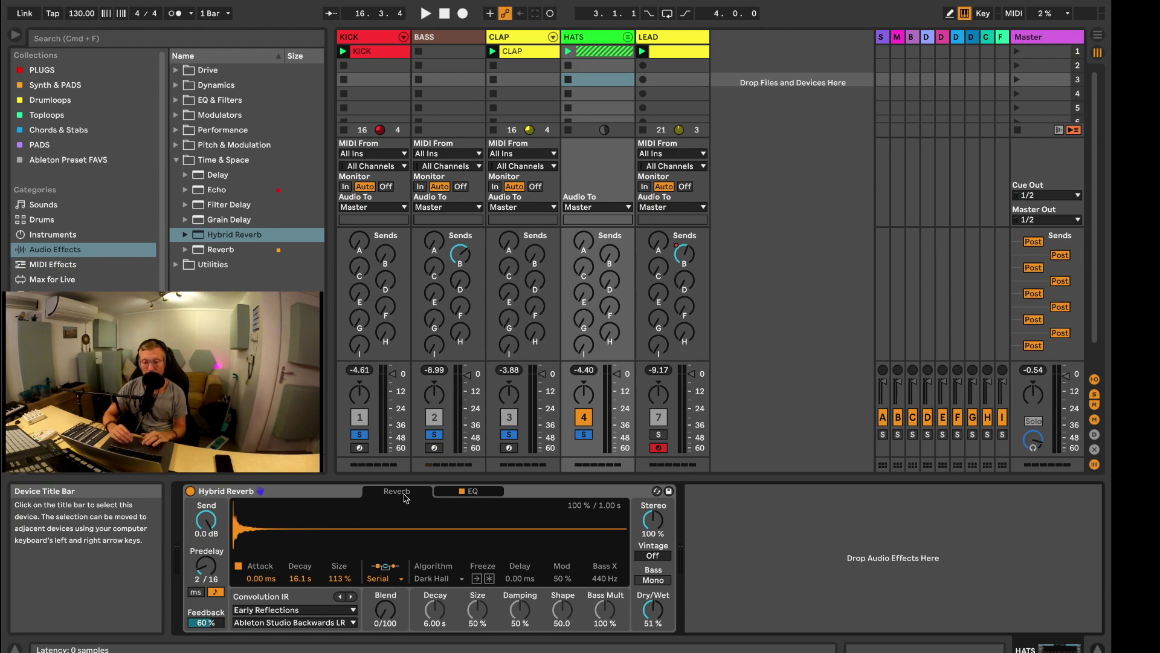
- Flip the blend to 100/0, route through the algorithm only, and play
{"action": "left_click", "coordinate": [386, 617]}
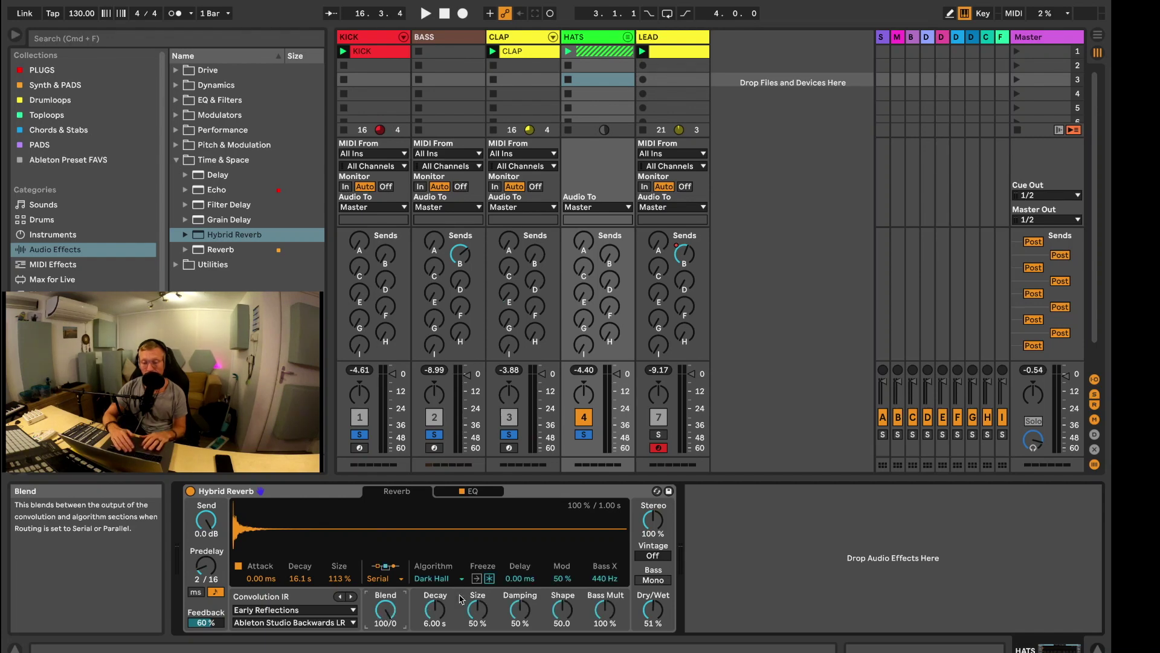
{"action": "left_click", "coordinate": [382, 579]}
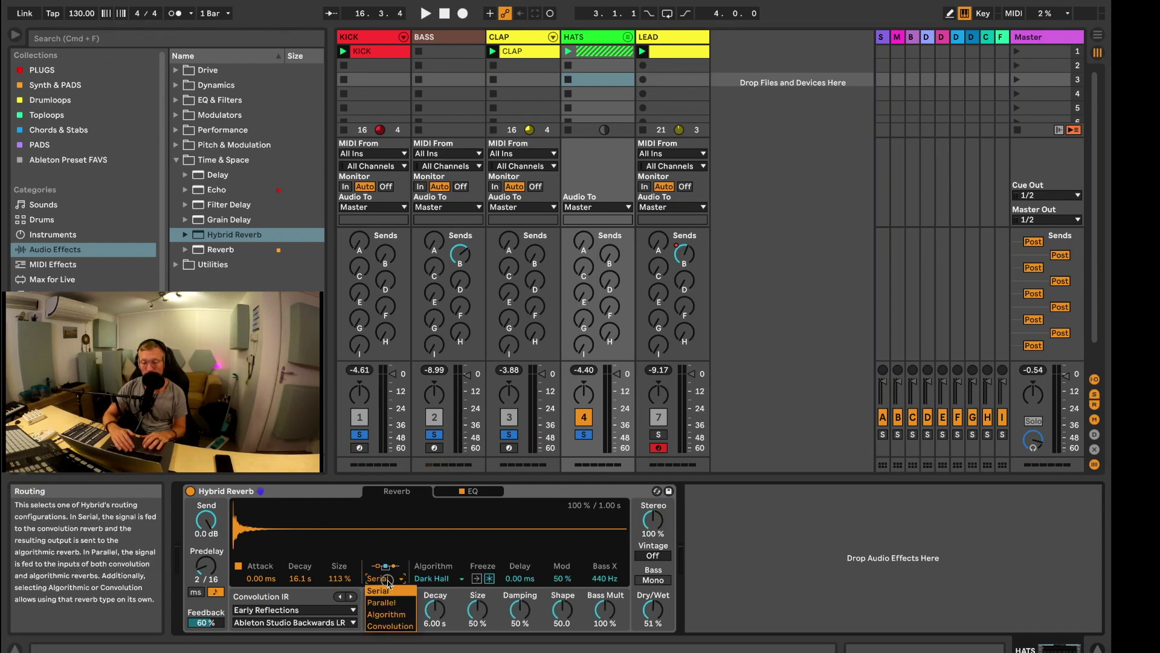
{"action": "left_click", "coordinate": [383, 618]}
{"action": "key", "text": "space"}
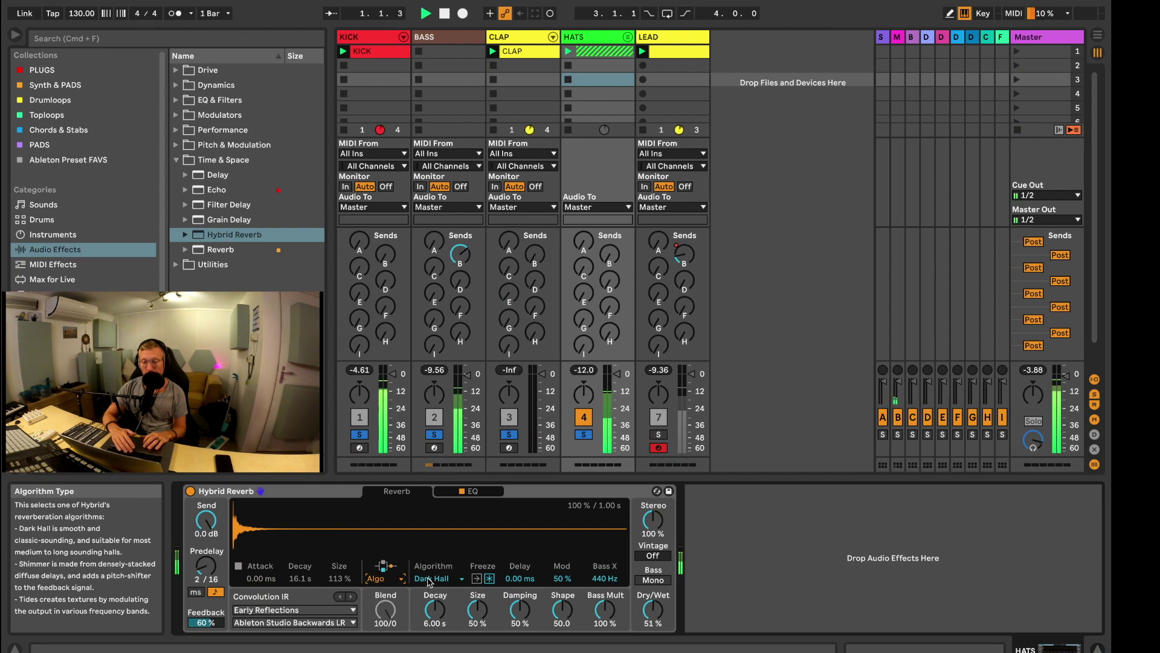
- Solo only the Clap and set reverb feedback 0%, decay 210 ms and size 17%
{"action": "left_click", "coordinate": [584, 435]}
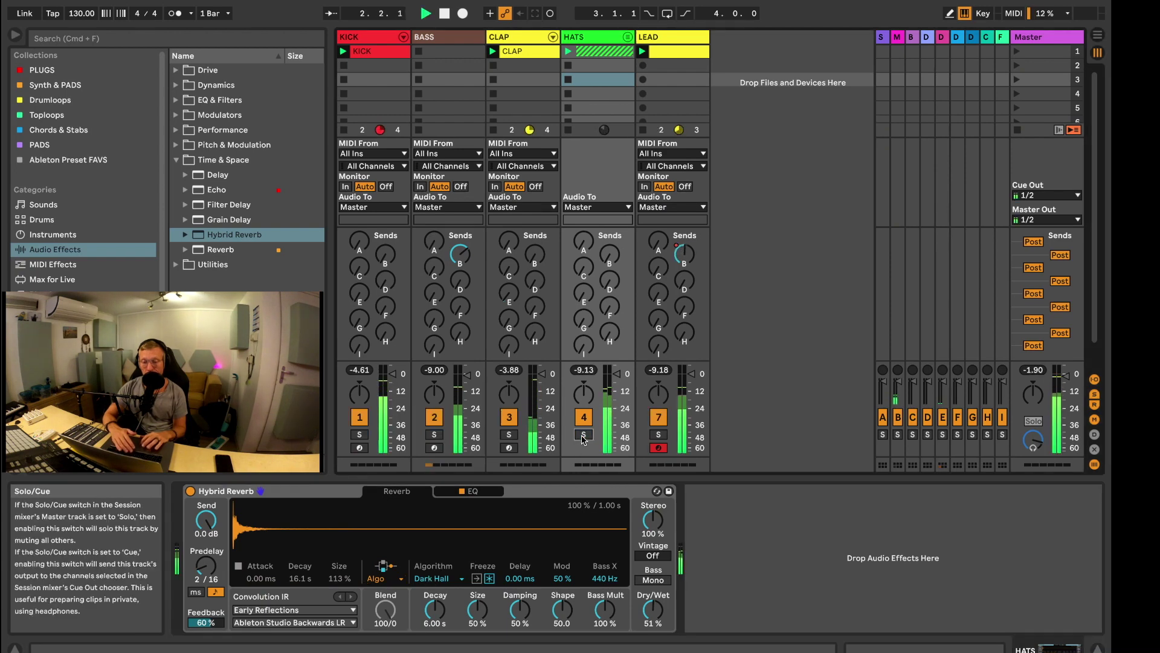
{"action": "left_click", "coordinate": [517, 436]}
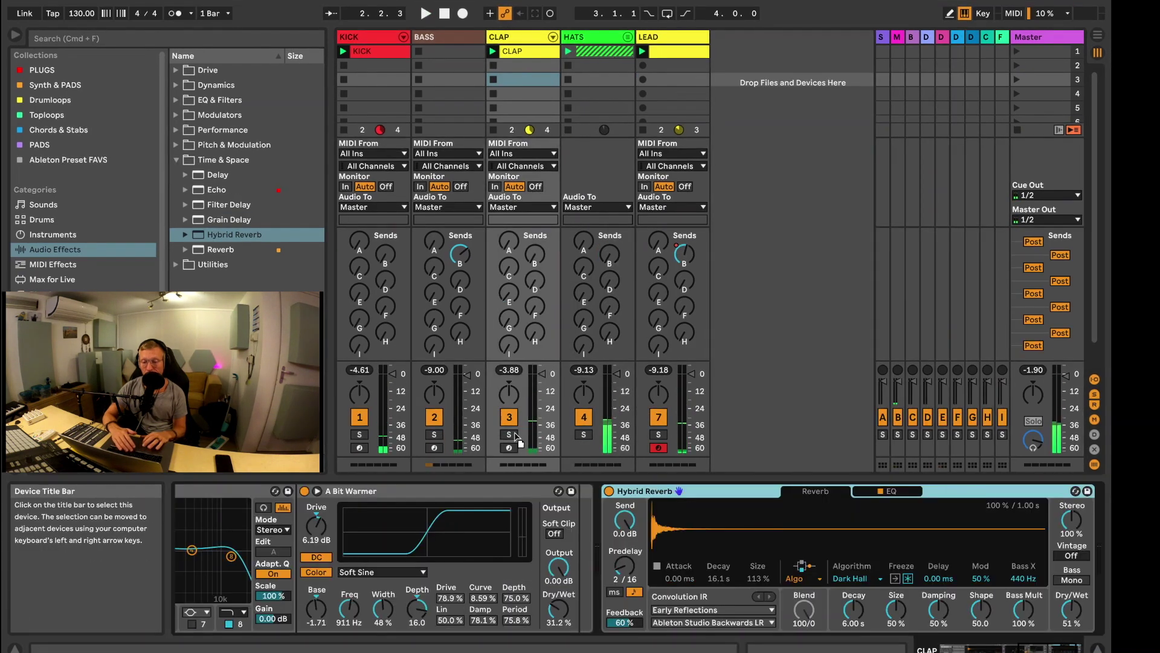
{"action": "left_click", "coordinate": [509, 435]}
{"action": "key", "text": "space"}
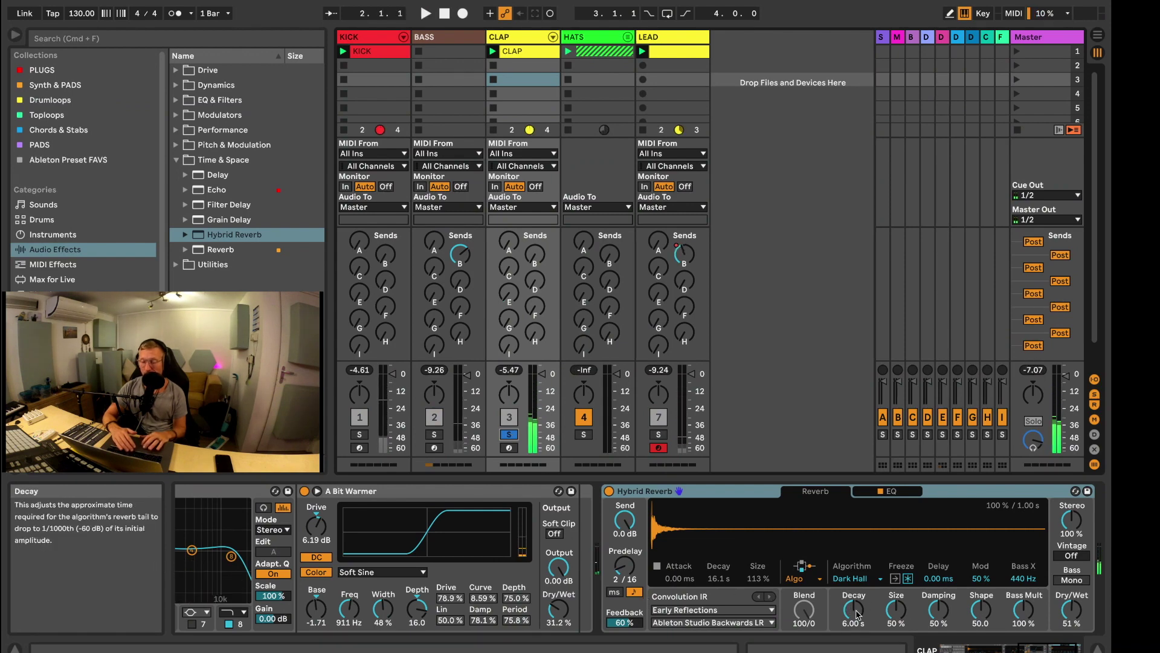
{"action": "left_click_drag", "start_coordinate": [624, 622], "coordinate": [624, 650]}
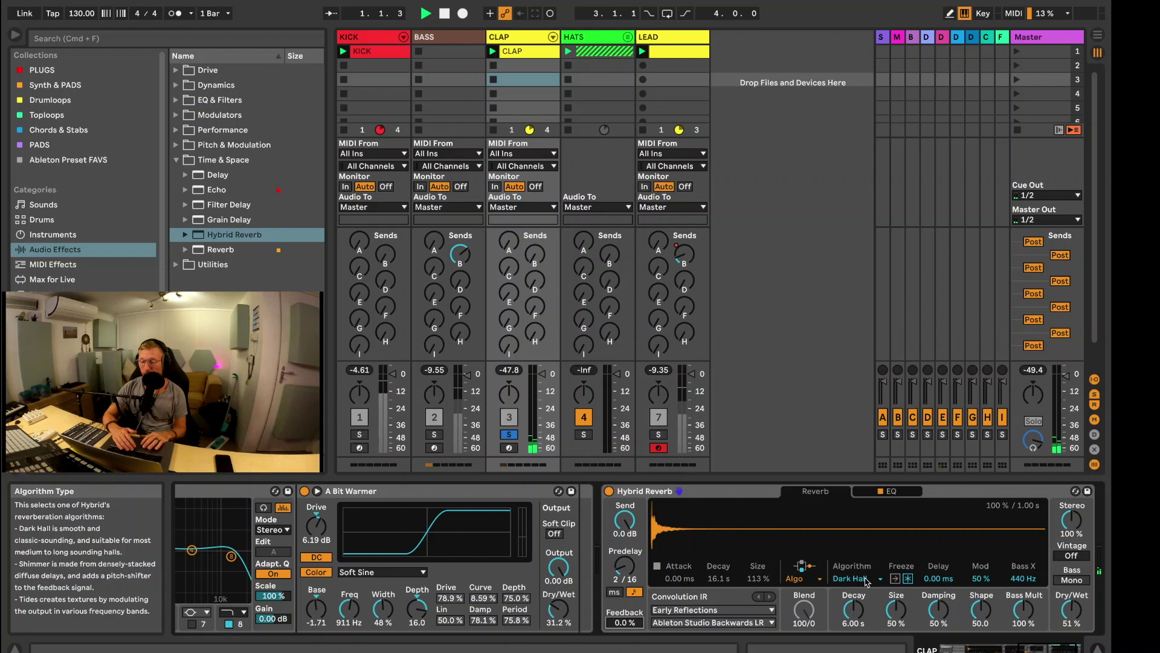
{"action": "left_click_drag", "start_coordinate": [858, 609], "coordinate": [858, 644]}
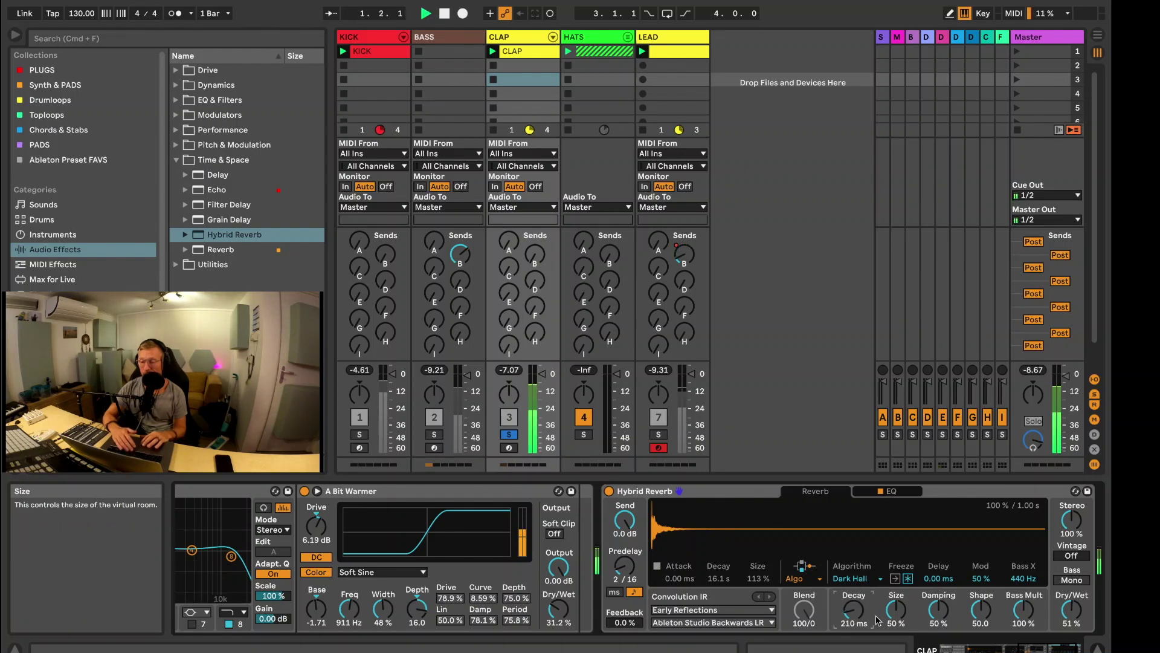
{"action": "left_click_drag", "start_coordinate": [914, 611], "coordinate": [914, 643]}
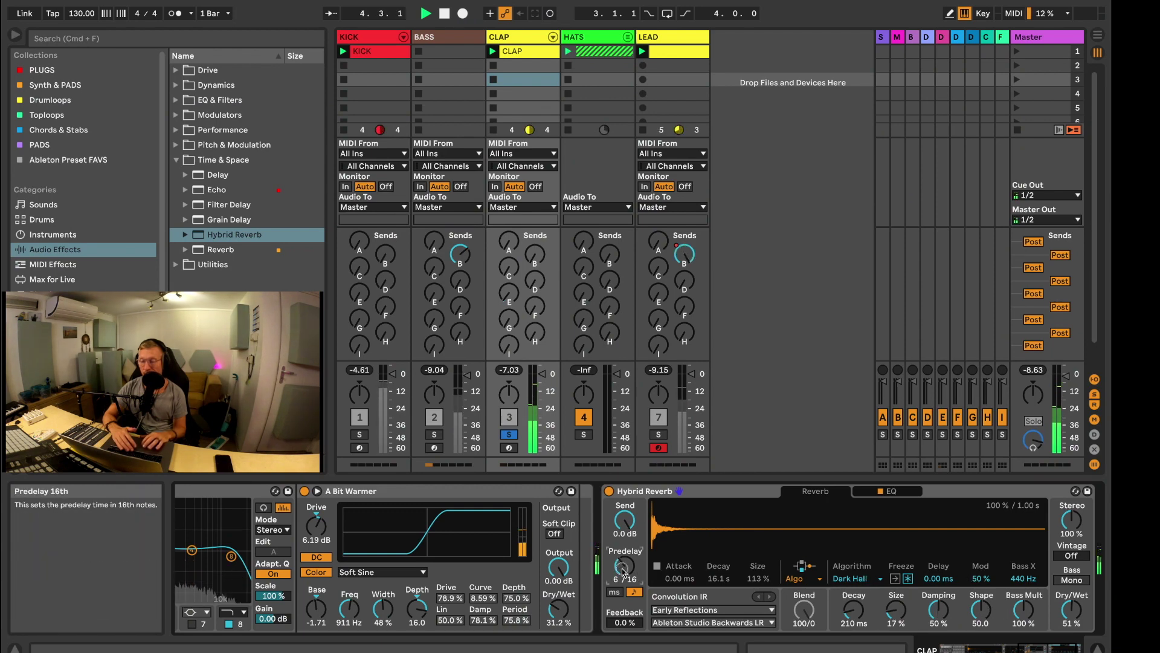
- Switch predelay to milliseconds, set decay 3.45 s, damping 37% and shape 14.3, then stop playback
{"action": "left_click", "coordinate": [614, 592]}
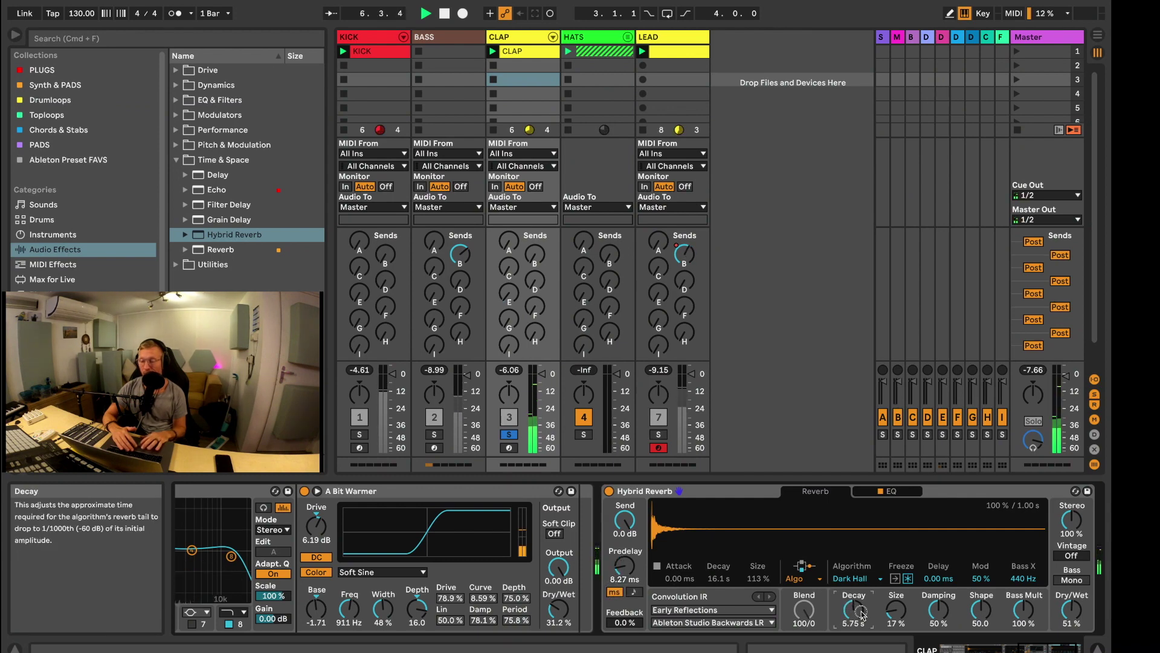
{"action": "left_click_drag", "start_coordinate": [862, 614], "coordinate": [891, 614]}
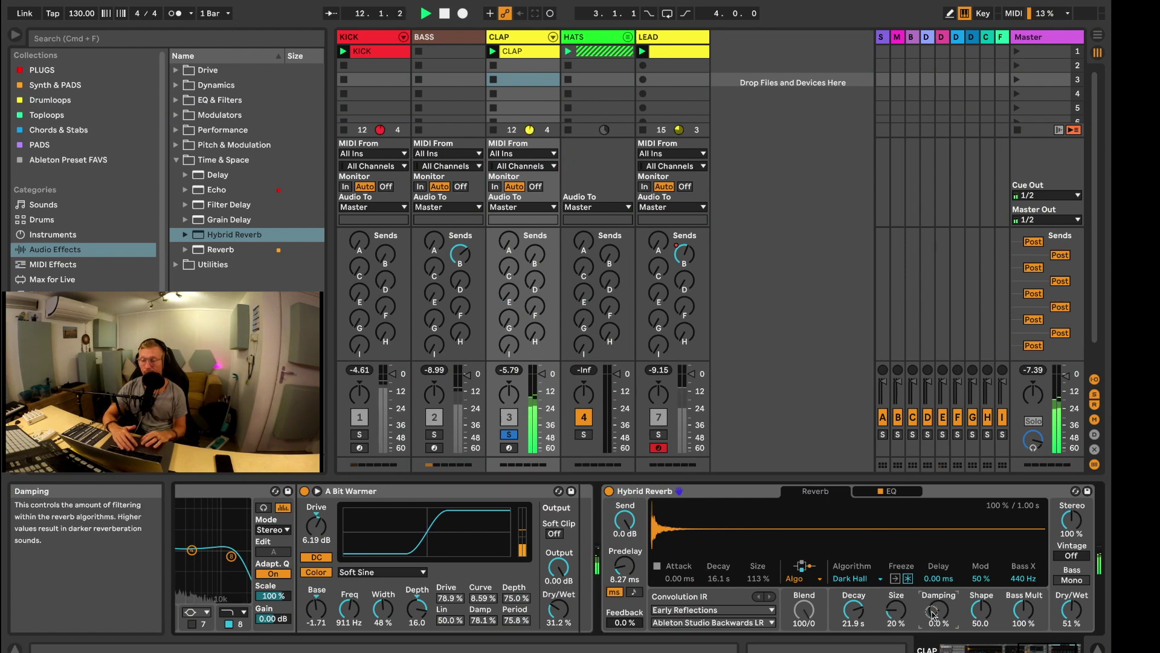
{"action": "left_click_drag", "start_coordinate": [933, 614], "coordinate": [934, 615]}
{"action": "left_click_drag", "start_coordinate": [862, 612], "coordinate": [861, 611]}
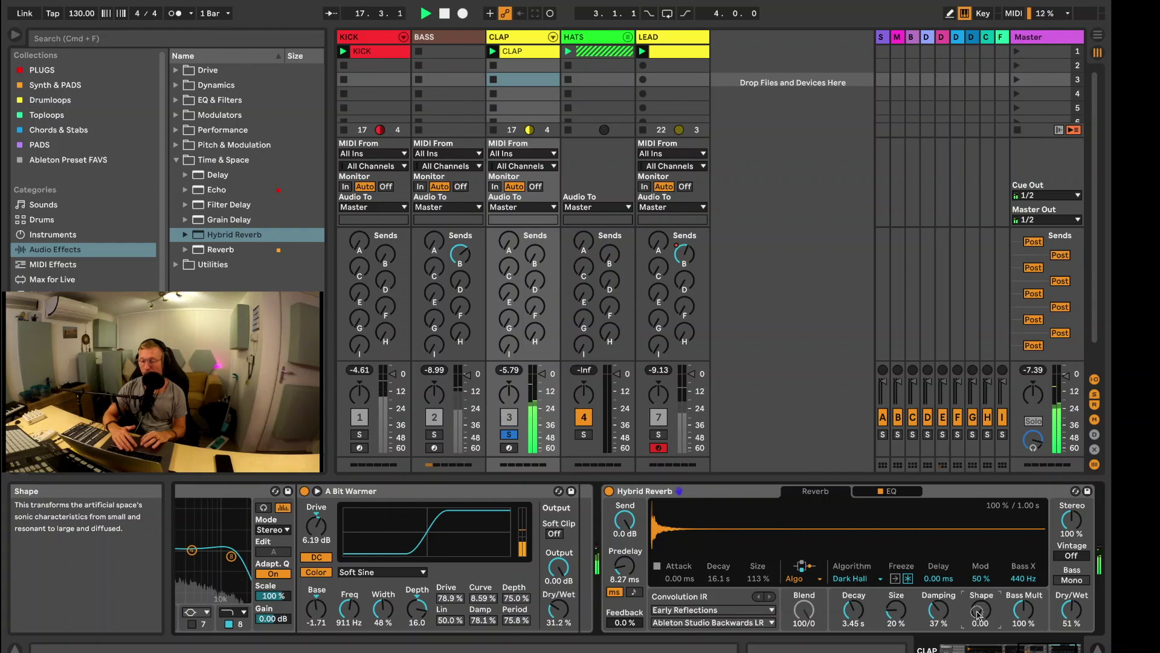
{"action": "left_click_drag", "start_coordinate": [978, 613], "coordinate": [977, 613]}
{"action": "key", "text": "space"}
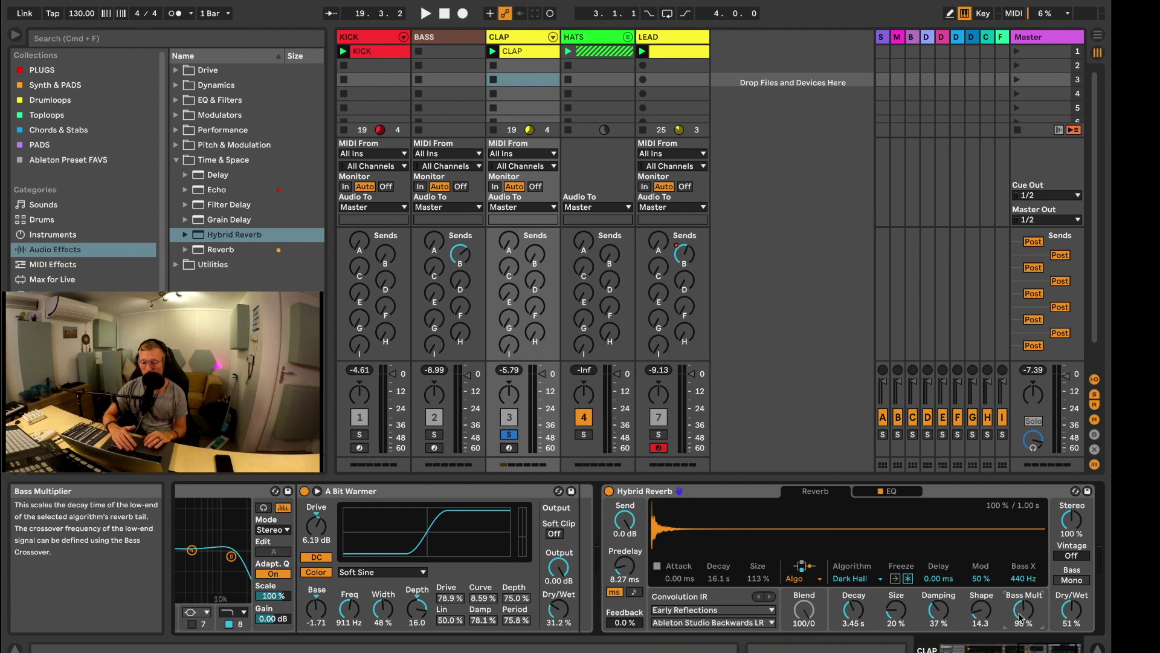
- Choose the Shimmer algorithm and set shimmer 100%, pitch -3.38 st and delay 141 ms
{"action": "left_click", "coordinate": [852, 579]}
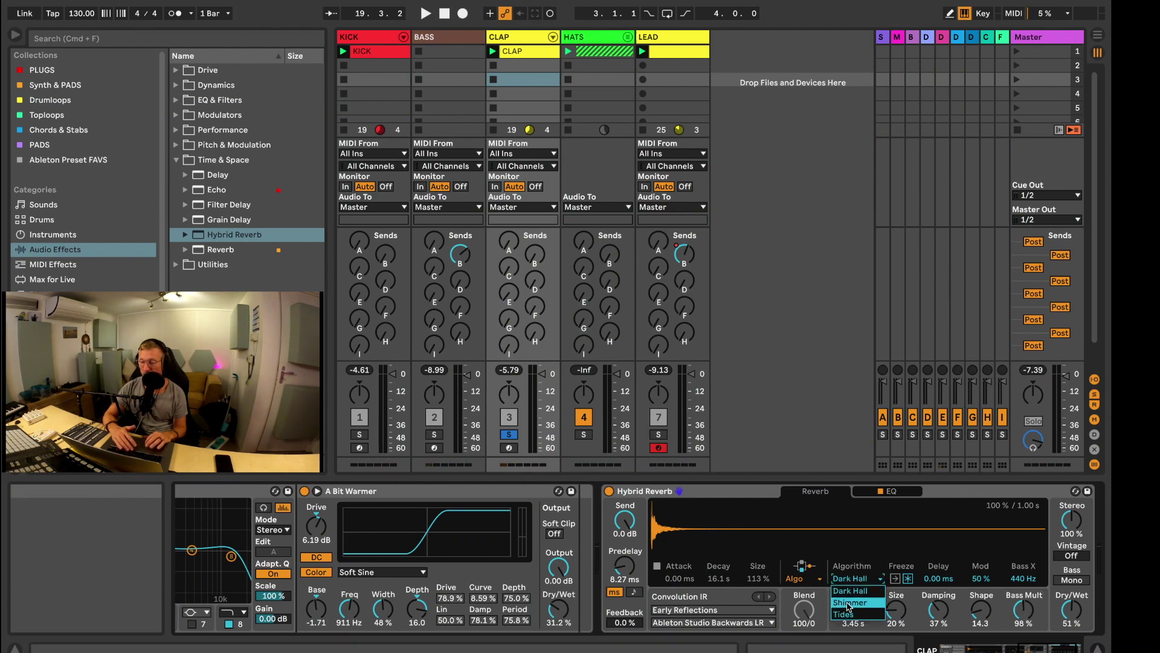
{"action": "left_click", "coordinate": [849, 595]}
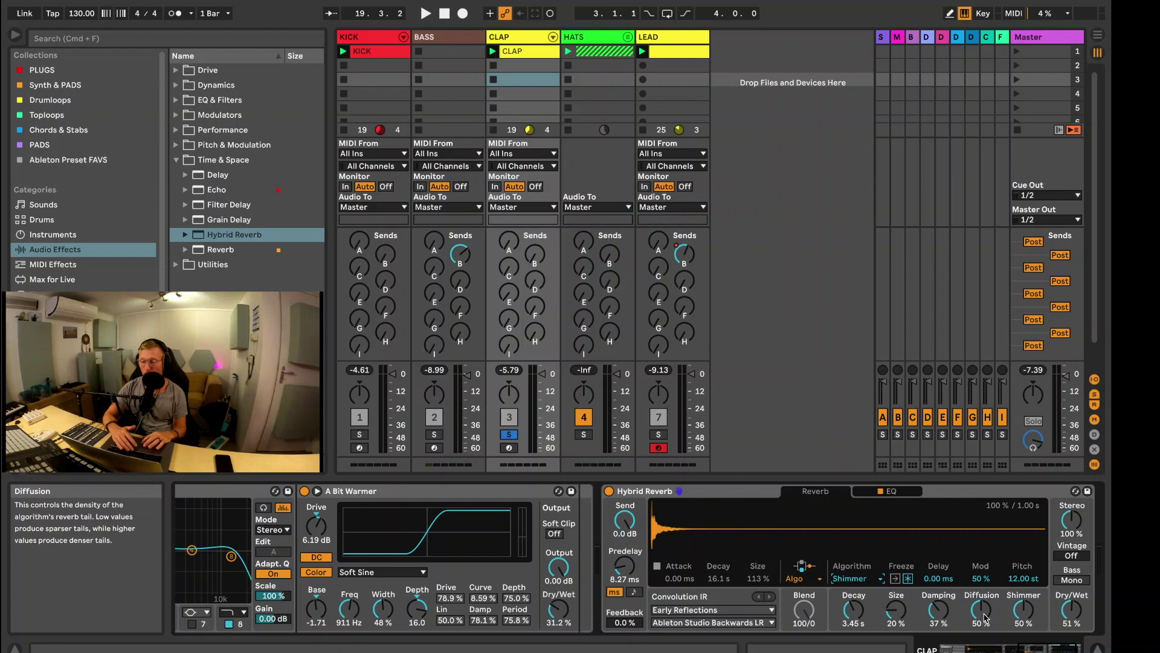
{"action": "key", "text": "space"}
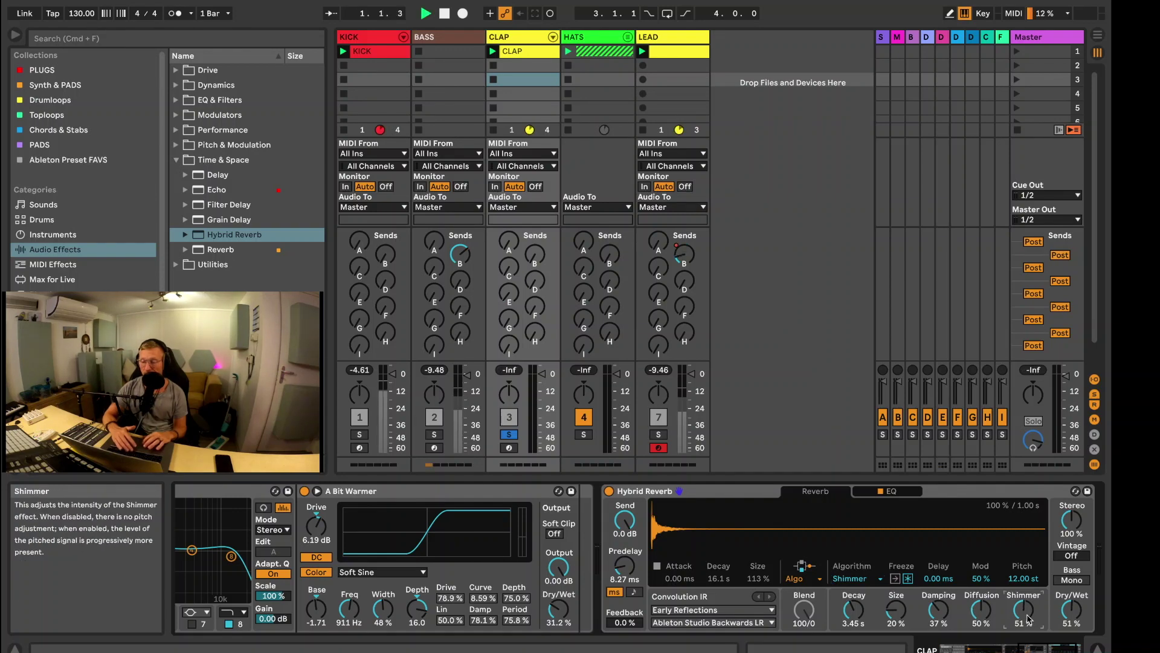
{"action": "left_click_drag", "start_coordinate": [1026, 617], "coordinate": [1021, 613]}
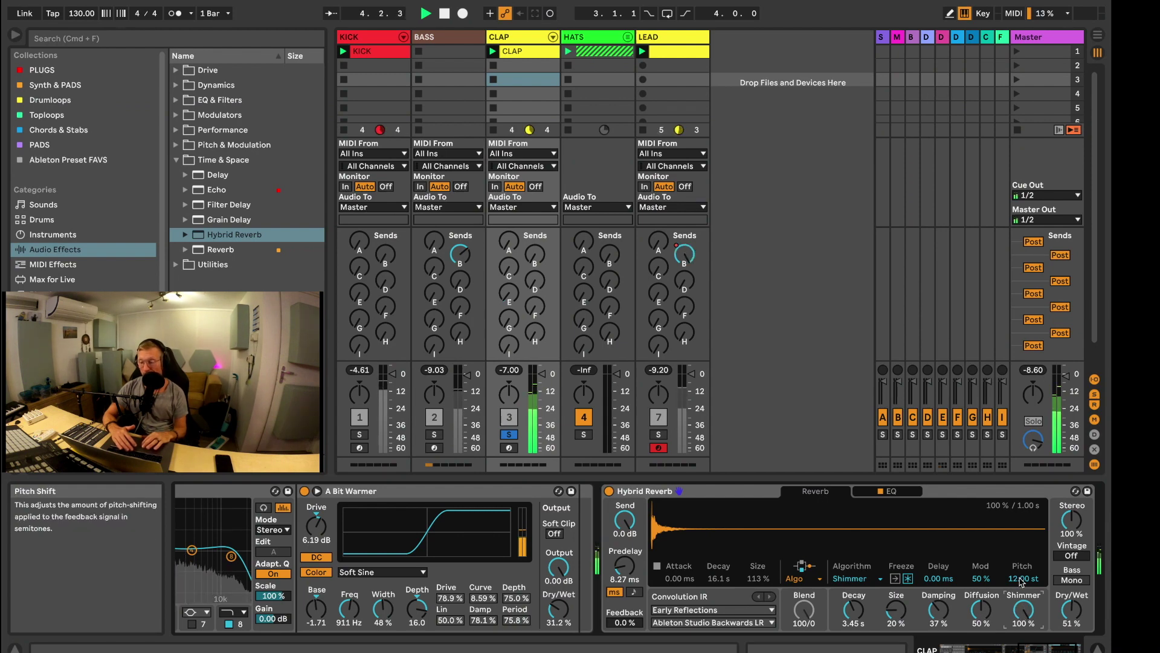
{"action": "left_click_drag", "start_coordinate": [1020, 579], "coordinate": [981, 579]}
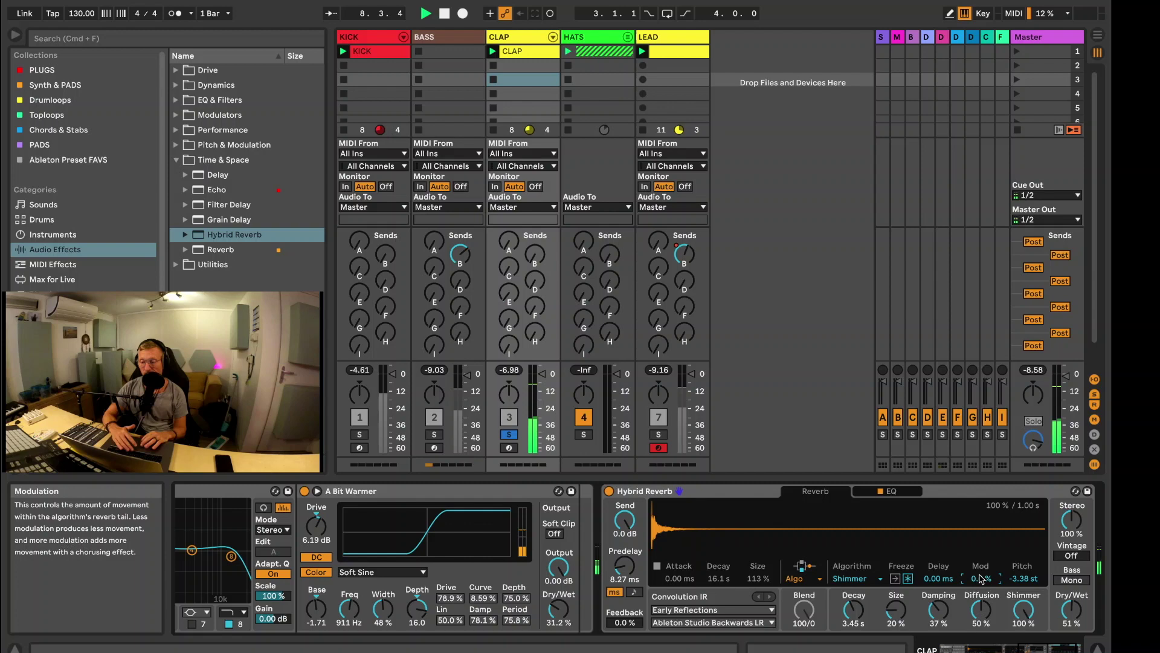
{"action": "left_click_drag", "start_coordinate": [953, 580], "coordinate": [953, 586]}
- Try Freeze and Freeze In on the reverb tail, then lower shimmer to 80%
{"action": "left_click", "coordinate": [909, 580]}
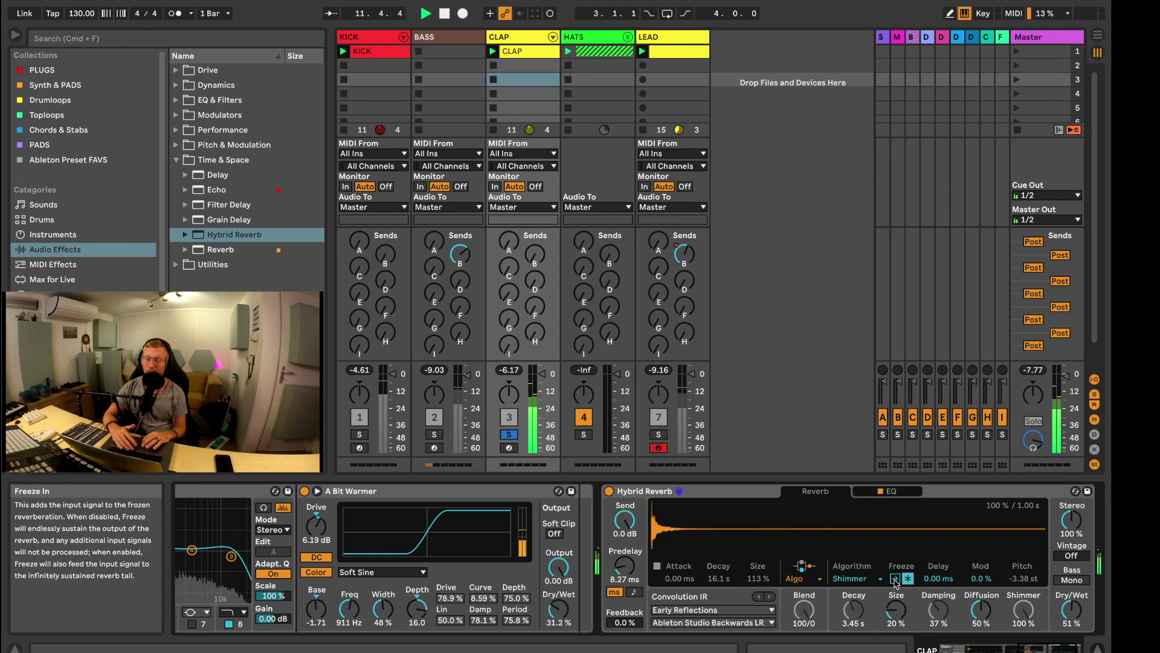
{"action": "left_click", "coordinate": [895, 579]}
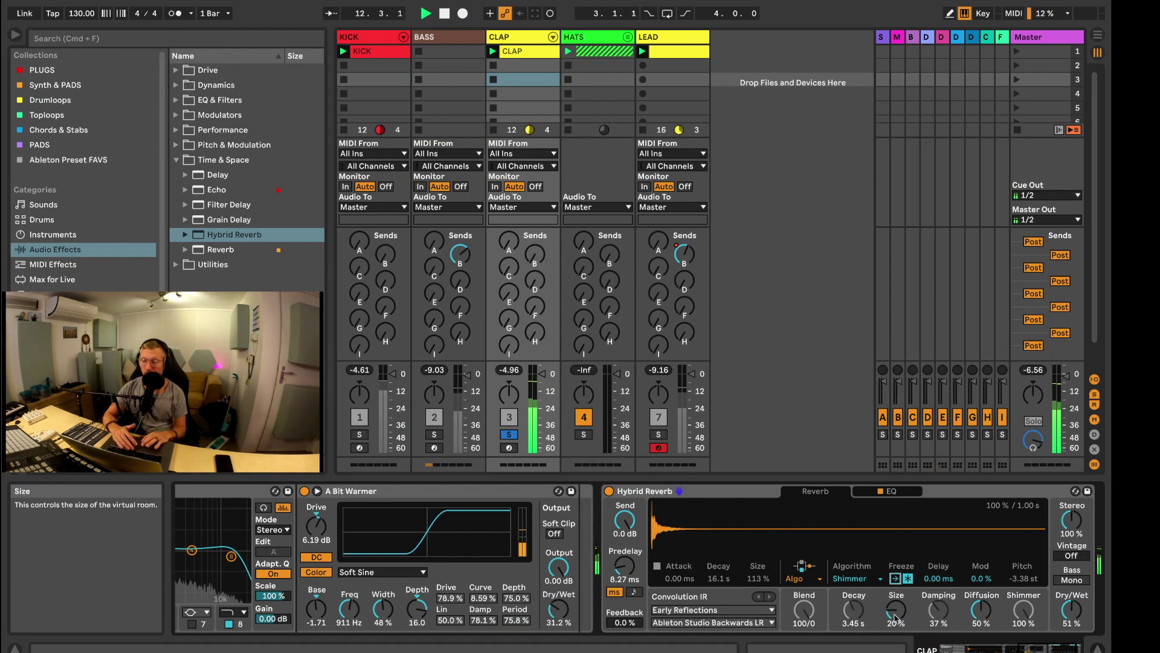
{"action": "left_click", "coordinate": [895, 580]}
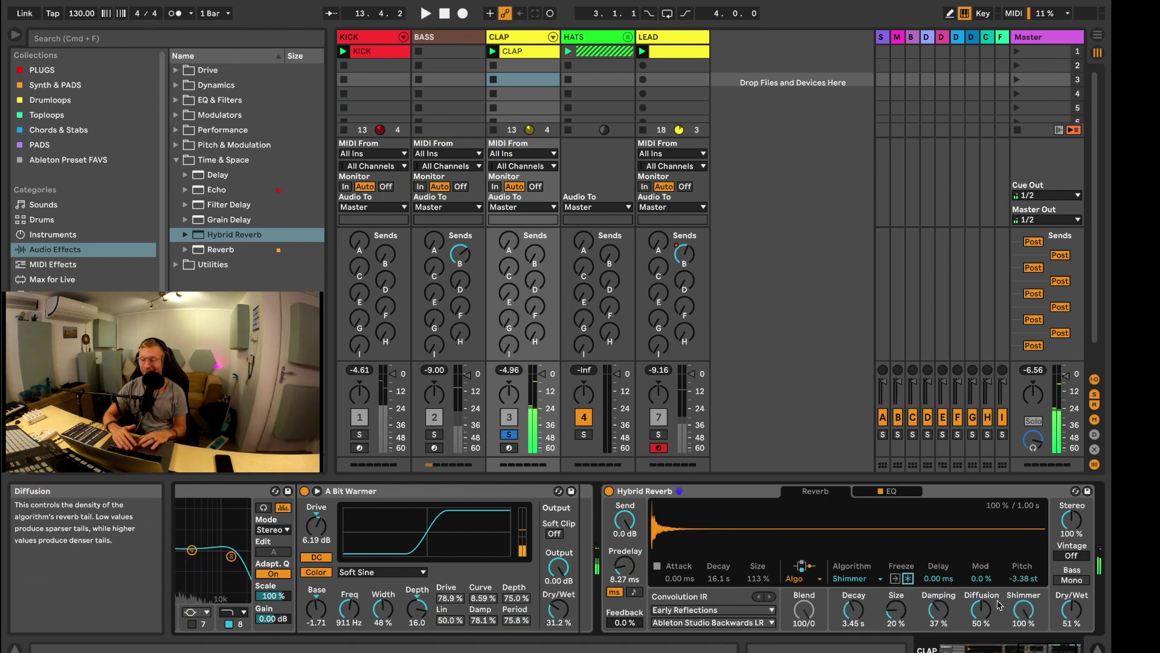
{"action": "left_click_drag", "start_coordinate": [1023, 609], "coordinate": [1023, 615]}
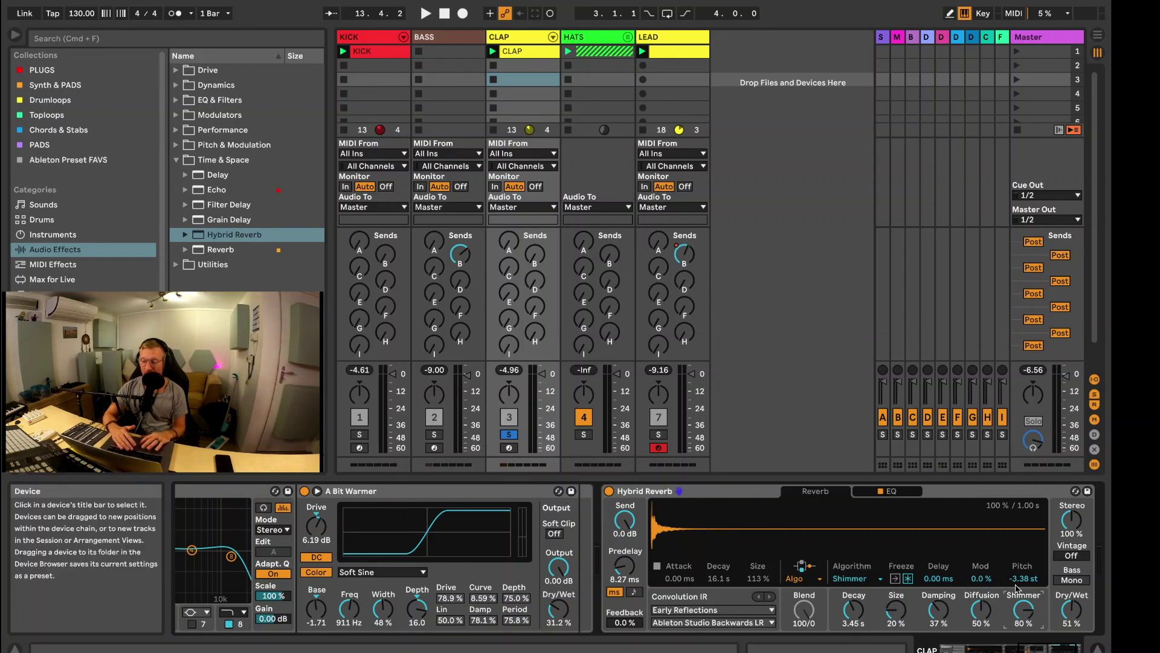
- Turn on Bass Mono and widen the stereo image to 129%
{"action": "left_click", "coordinate": [1067, 580]}
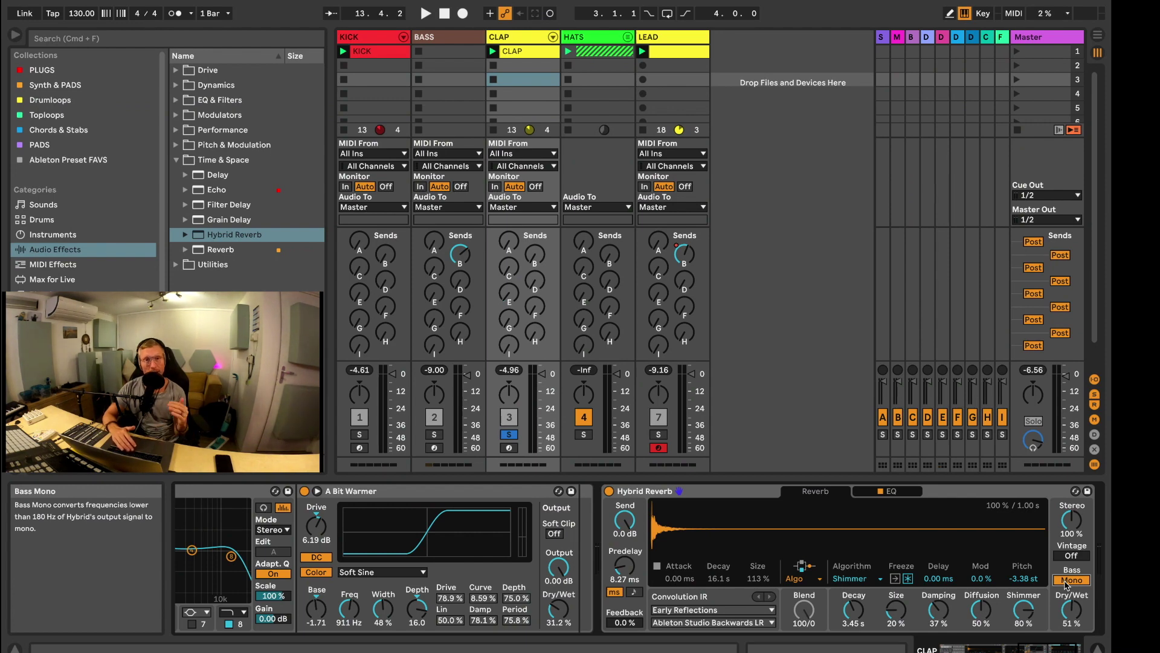
{"action": "left_click_drag", "start_coordinate": [1067, 503], "coordinate": [1067, 476]}
{"action": "left_click", "coordinate": [1072, 616]}
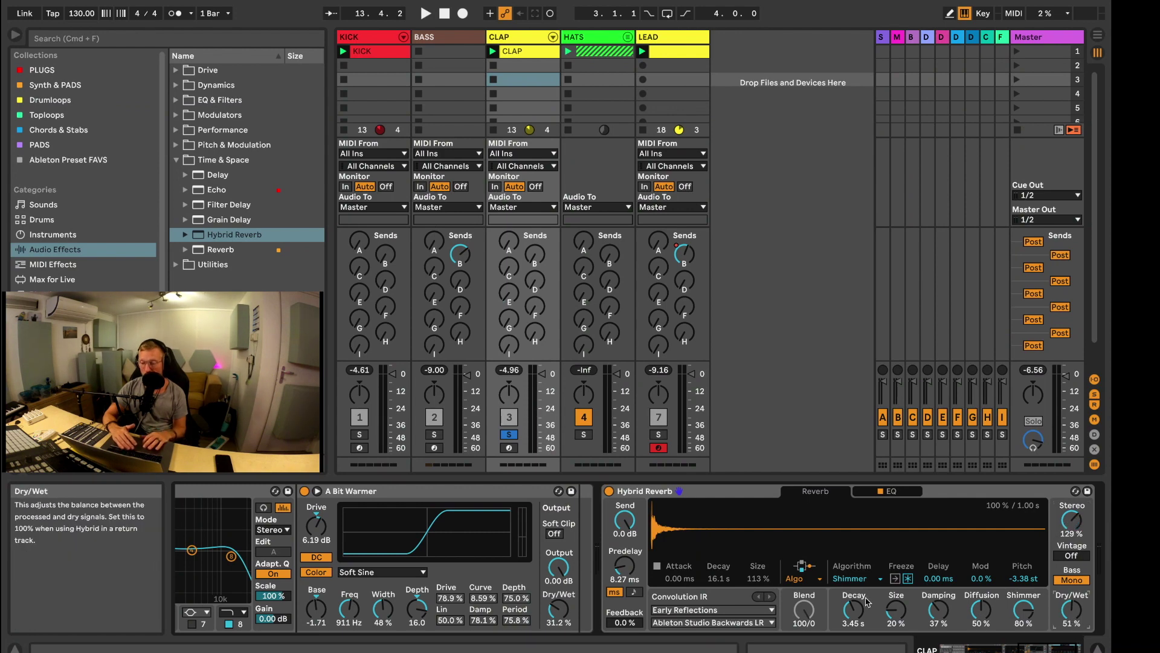
- Try Serial routing on the Hybrid Reverb with the Blend set roughly even
{"action": "left_click", "coordinate": [795, 578]}
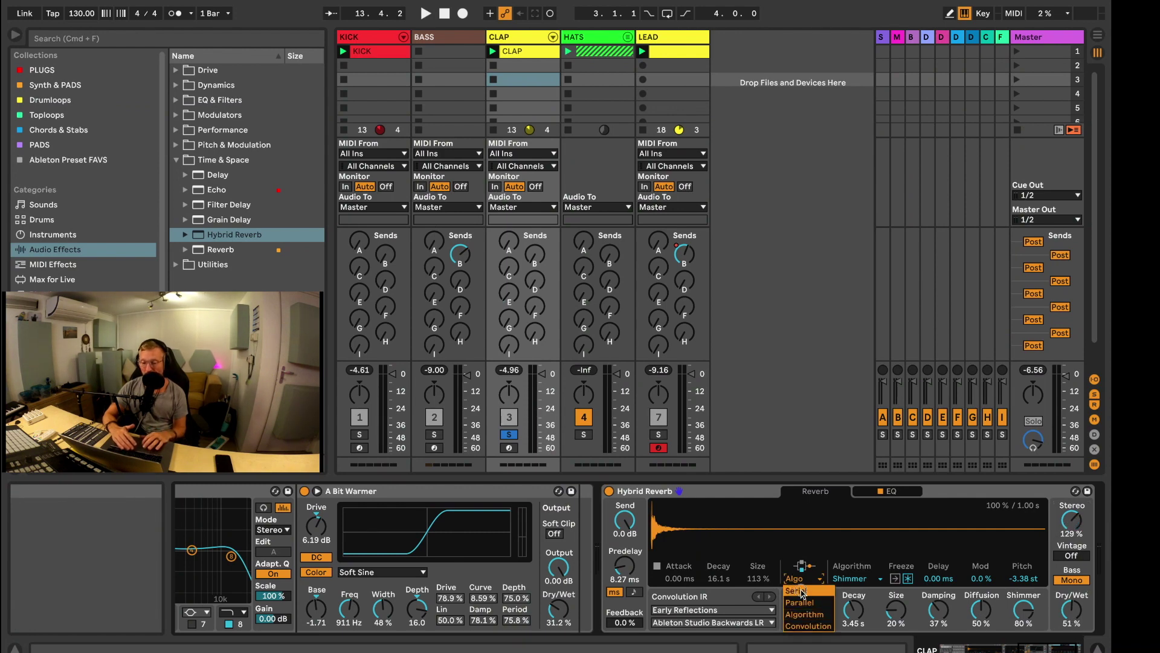
{"action": "left_click", "coordinate": [801, 591]}
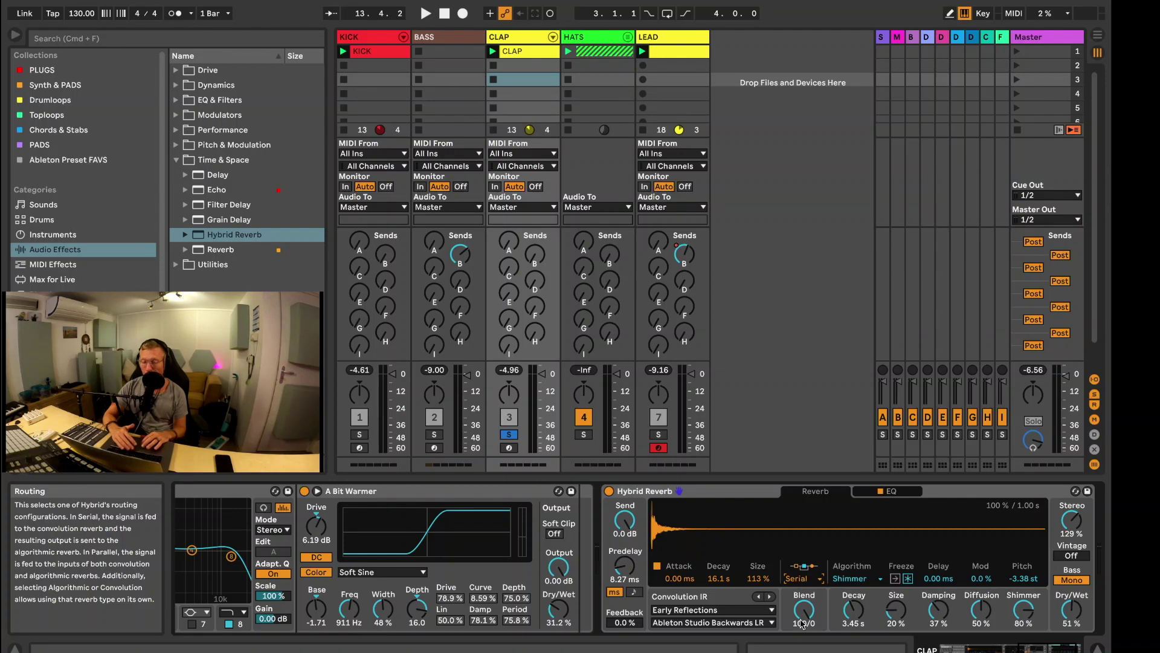
{"action": "left_click_drag", "start_coordinate": [801, 618], "coordinate": [801, 617]}
- Switch the routing to Parallel and set the Blend knob to 54/46
{"action": "left_click", "coordinate": [796, 575]}
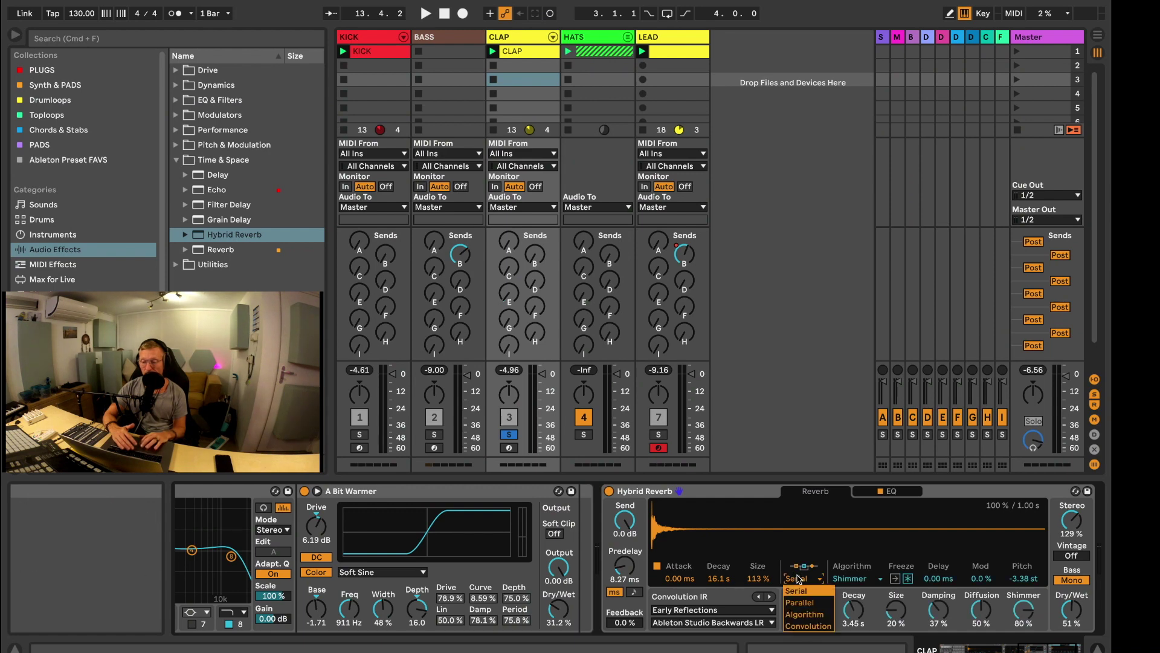
{"action": "left_click", "coordinate": [798, 596]}
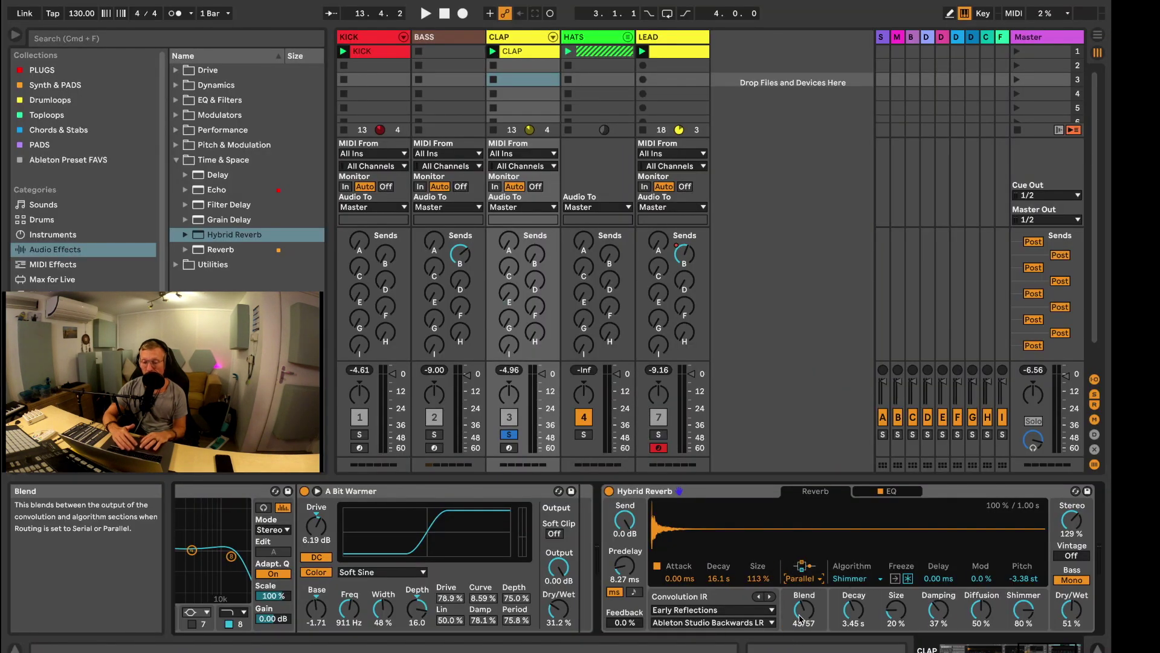
{"action": "left_click_drag", "start_coordinate": [799, 617], "coordinate": [802, 618]}
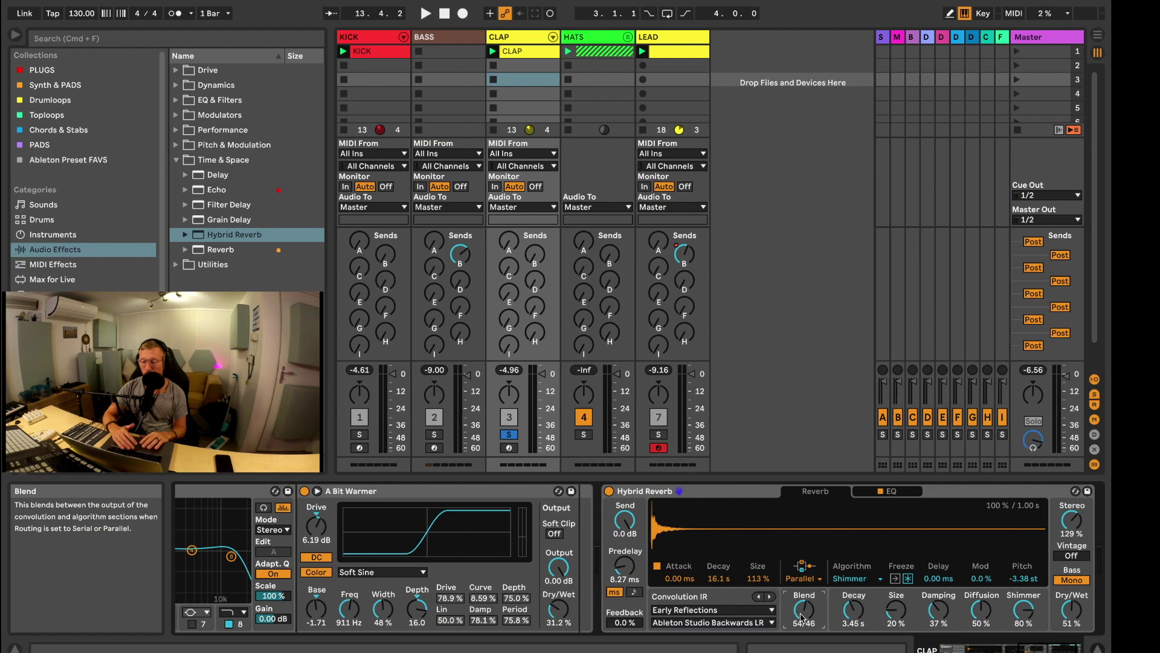